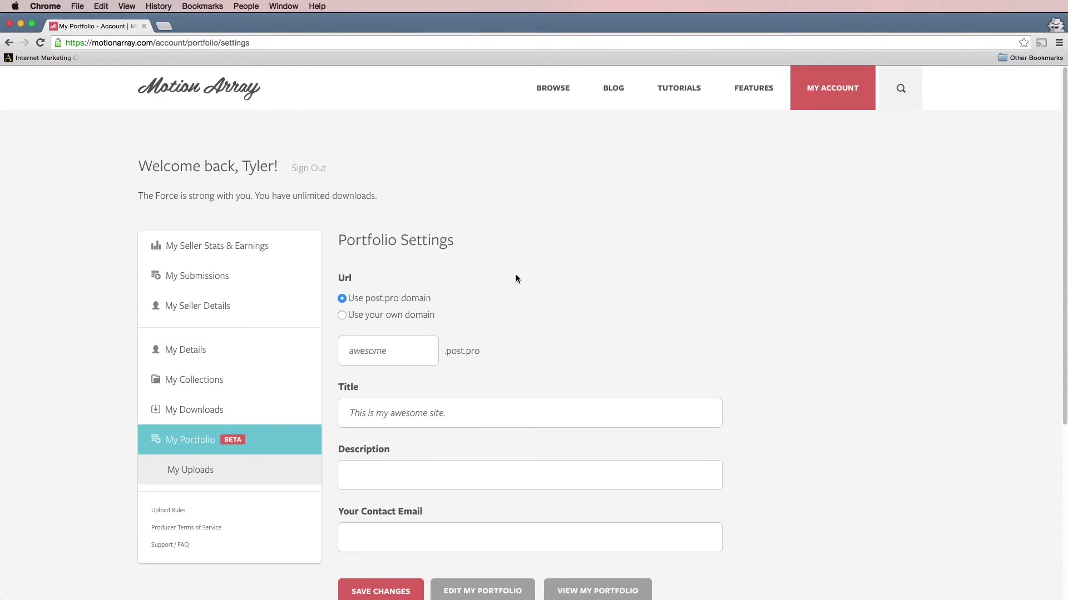
Step: Set the portfolio's URL on the post.pro domain to "animation" and save the portfolio settings
scroll(1065, 195, down, 3)
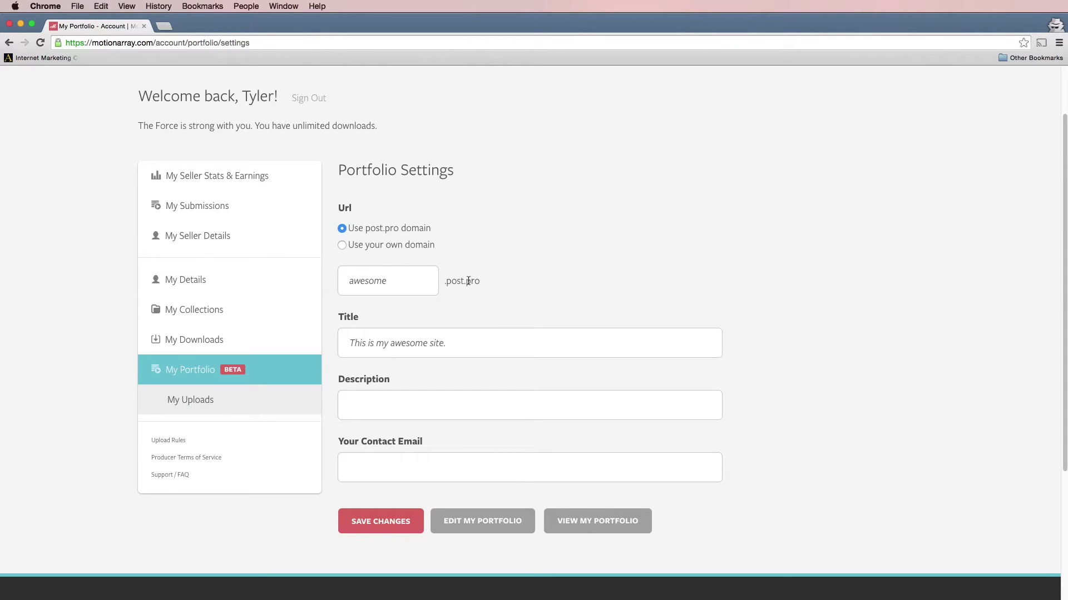
click(343, 245)
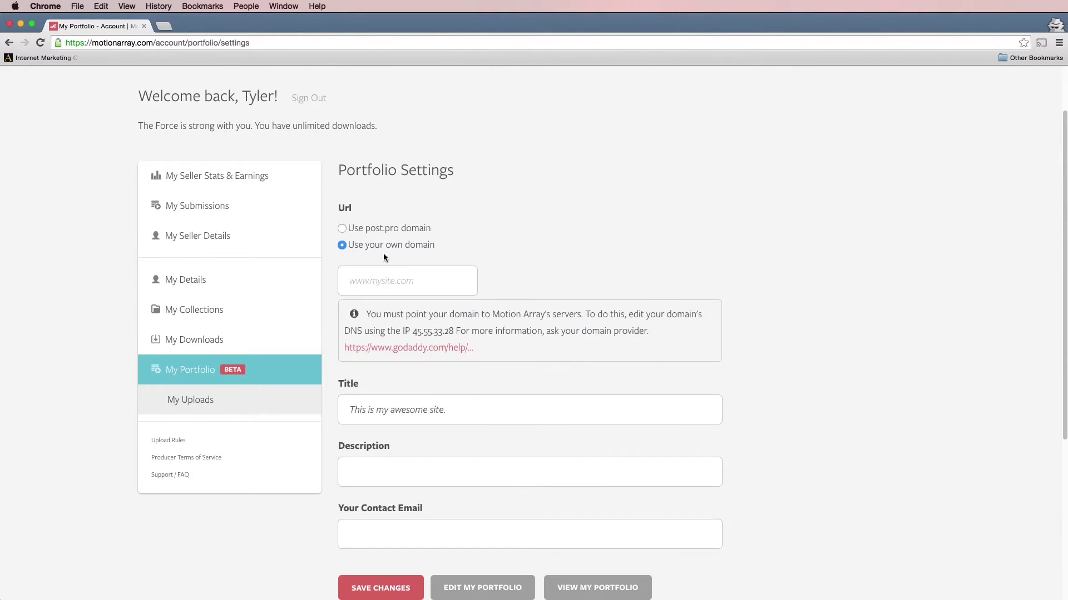
click(342, 229)
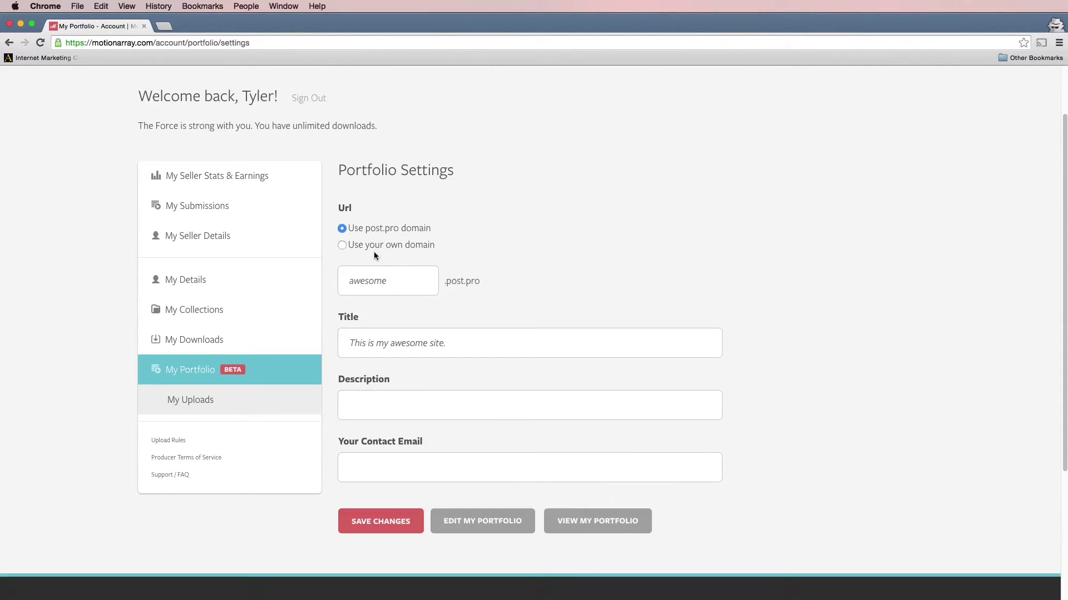
double_click(399, 280)
text(animation)
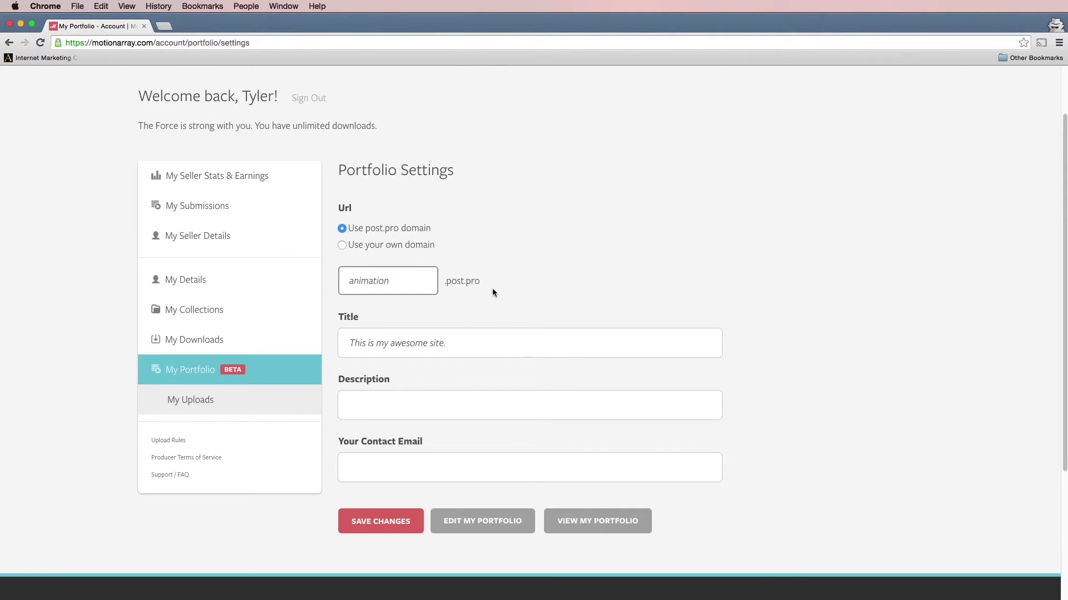
click(391, 526)
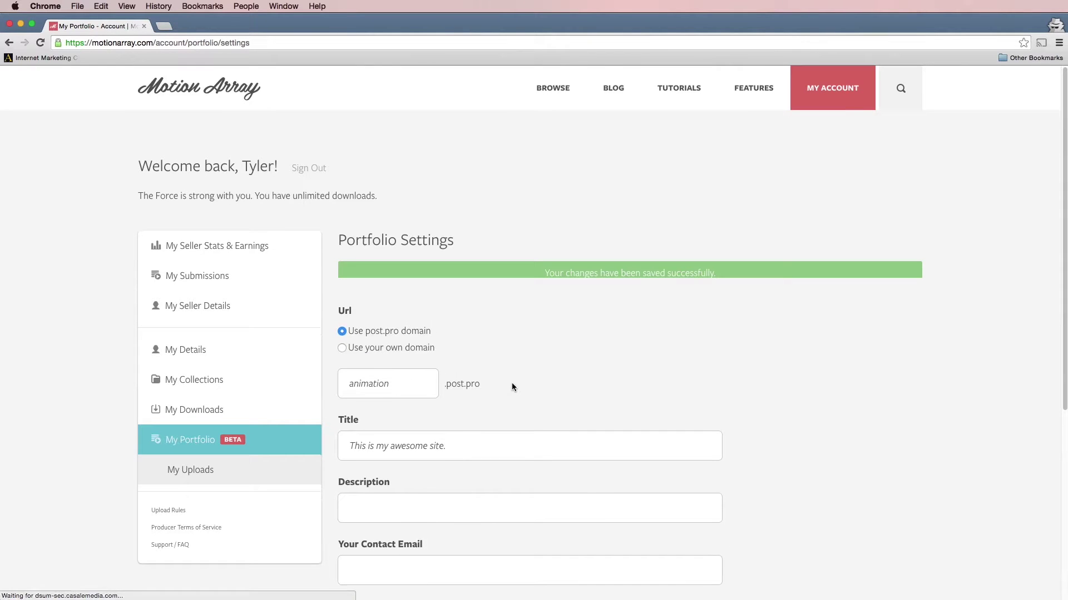
Step: Create a new portfolio project named "Project 01" under My Uploads
click(265, 470)
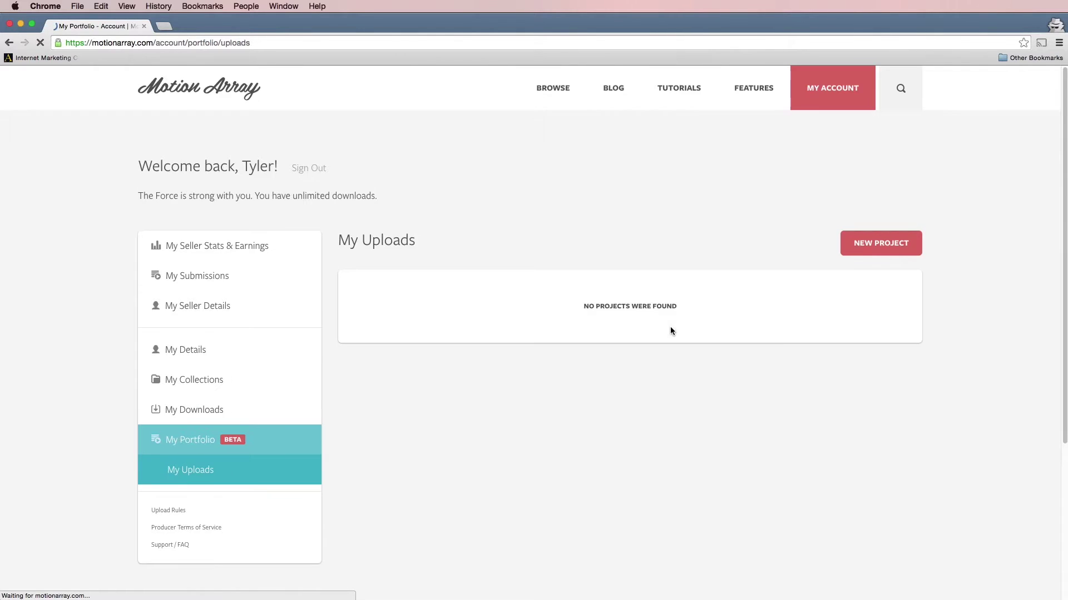
click(883, 246)
click(595, 352)
text(Project 01)
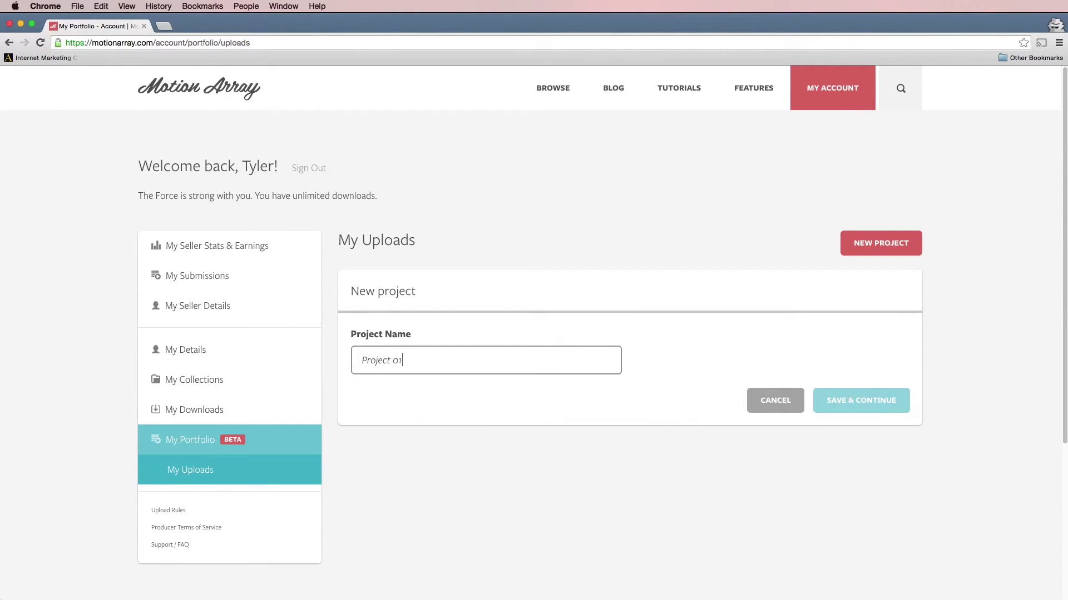
click(900, 401)
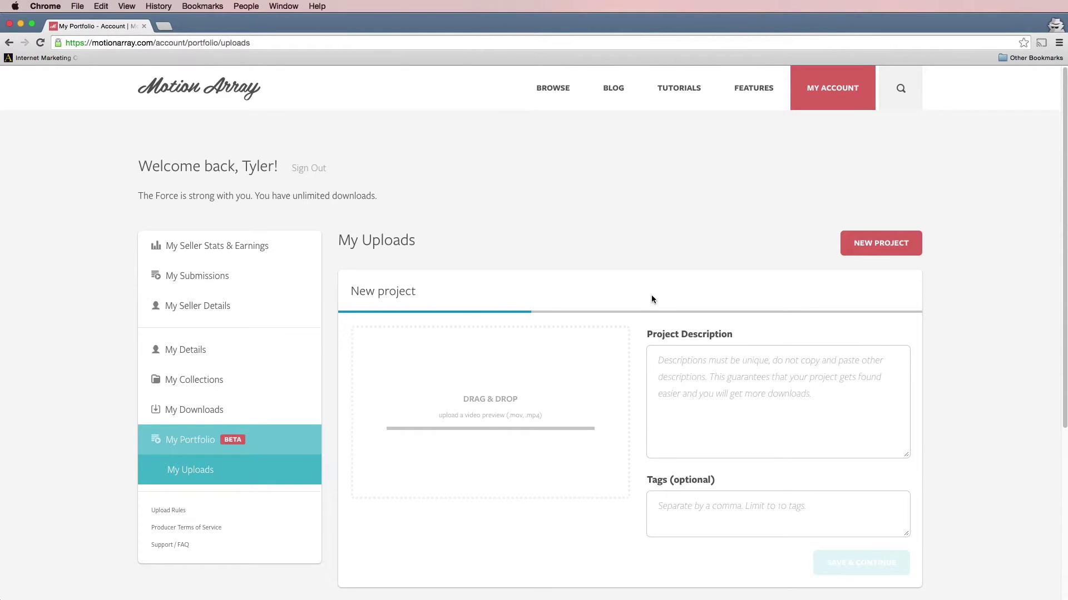
Step: Upload the Fast Promo video from the Videos folder in Finder as Project 01's video preview
key(super+Tab)
drag(652, 258, 695, 99)
click(734, 174)
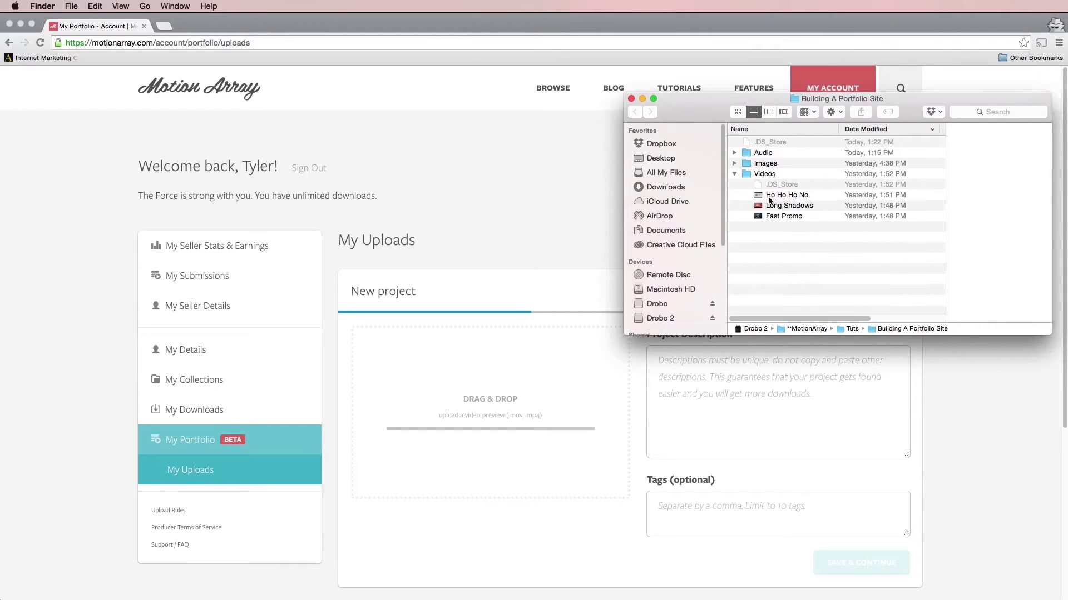
click(792, 215)
drag(792, 215, 518, 483)
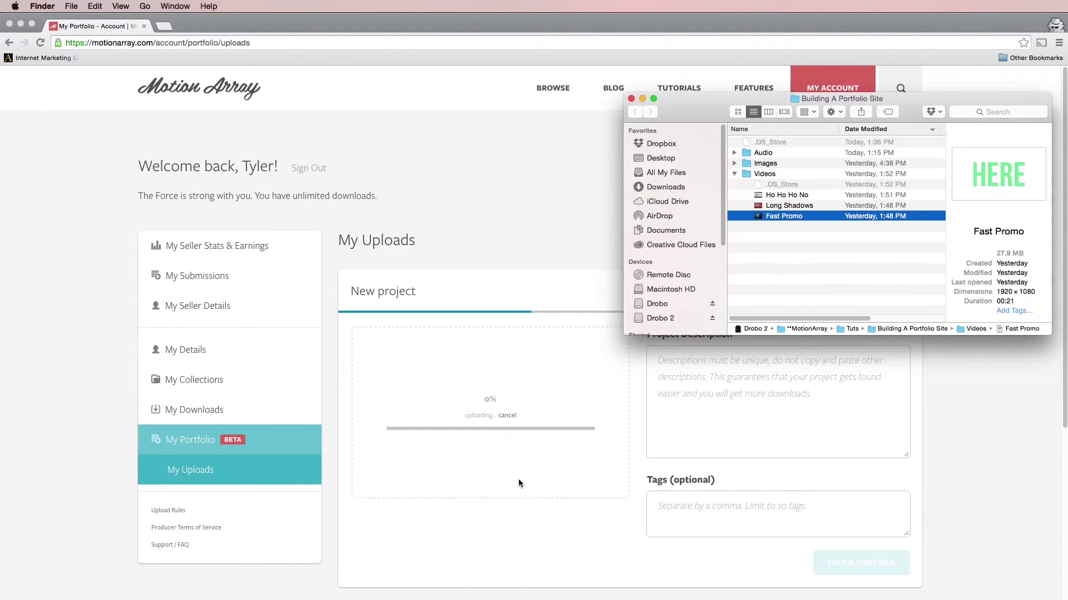
click(553, 521)
Step: Enter "This is my description." as Project 01's description
click(716, 403)
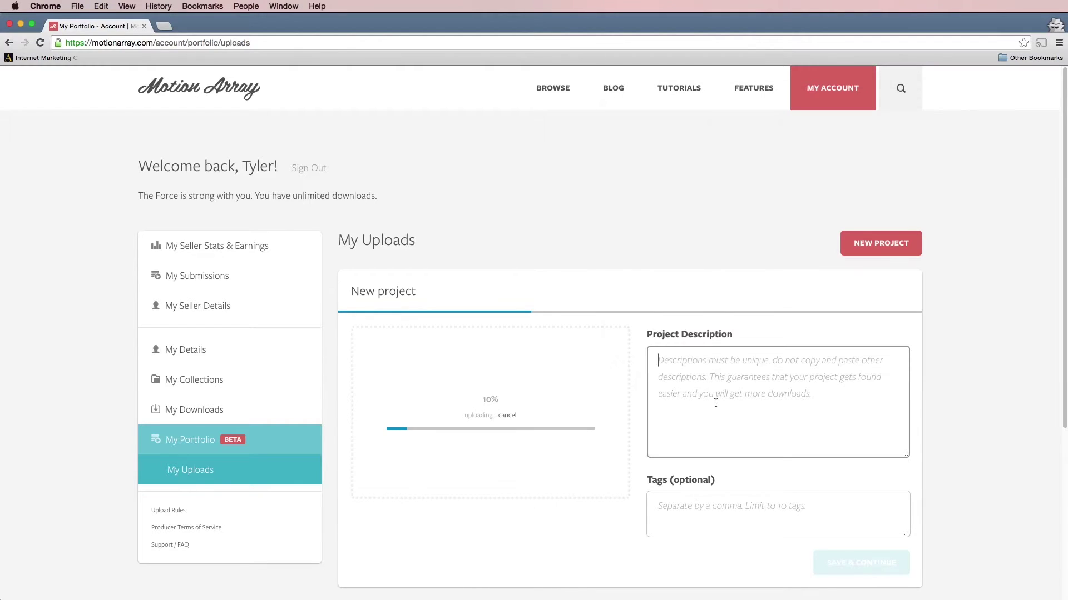
text(This is smy)
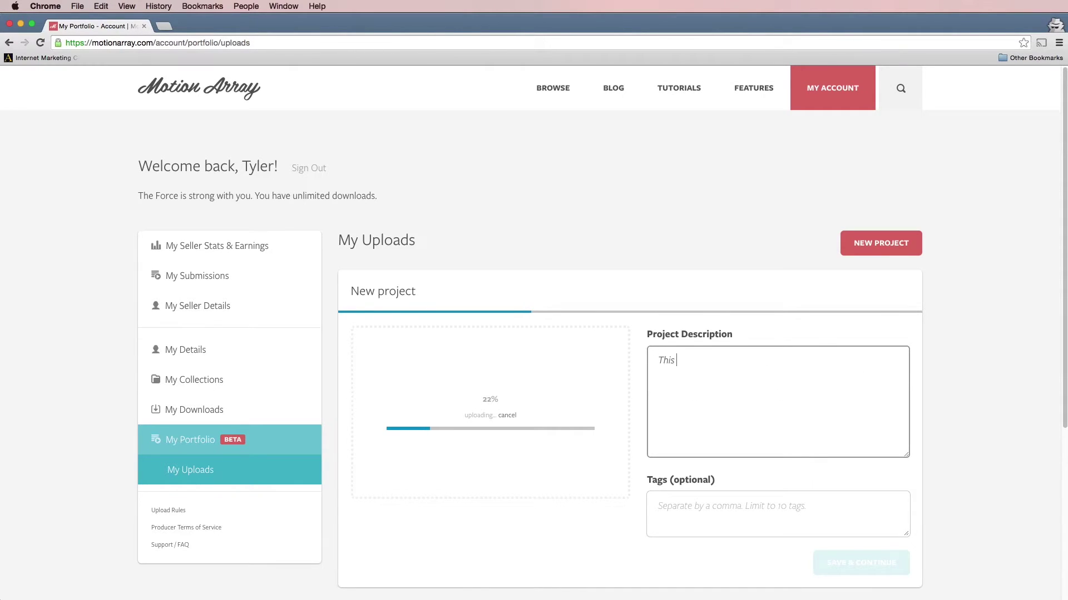
key(BackSpace)
key(BackSpace)
key(BackSpace)
text(my description)
click(778, 515)
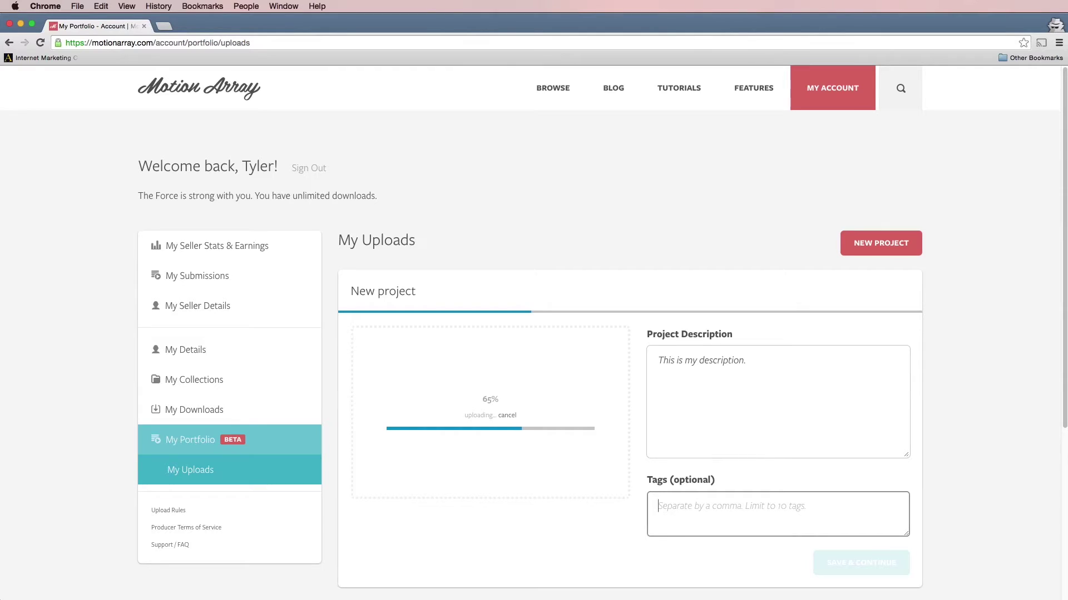
Step: Create another project named "Project 02" and upload the Long Shadows video from Finder as its preview
click(891, 245)
click(550, 360)
text(Porje)
key(BackSpace)
key(BackSpace)
key(BackSpace)
key(BackSpace)
text(roje)
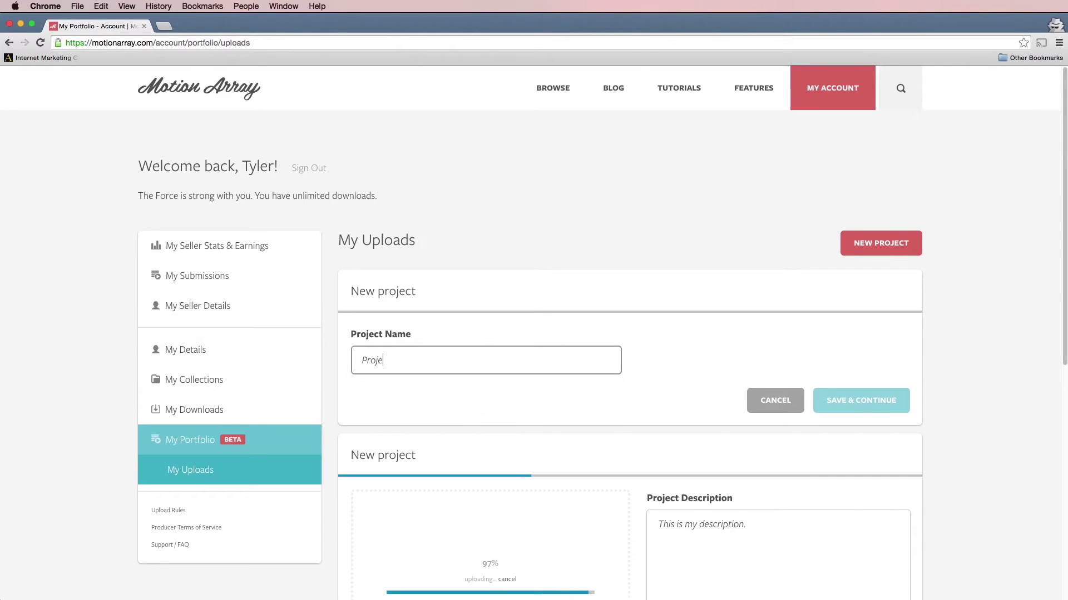
text(ct 02)
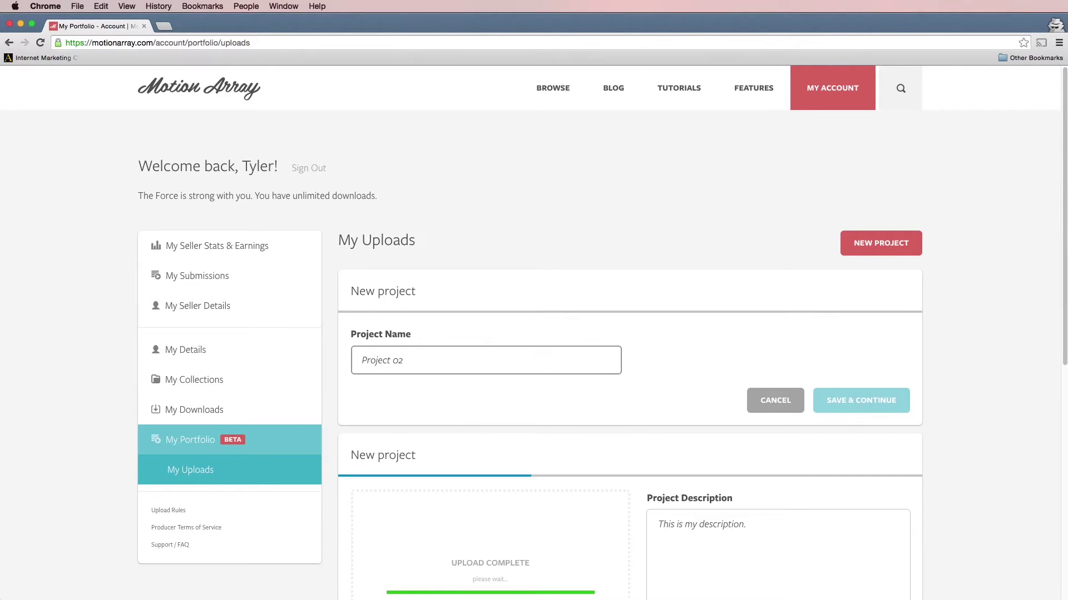
click(844, 401)
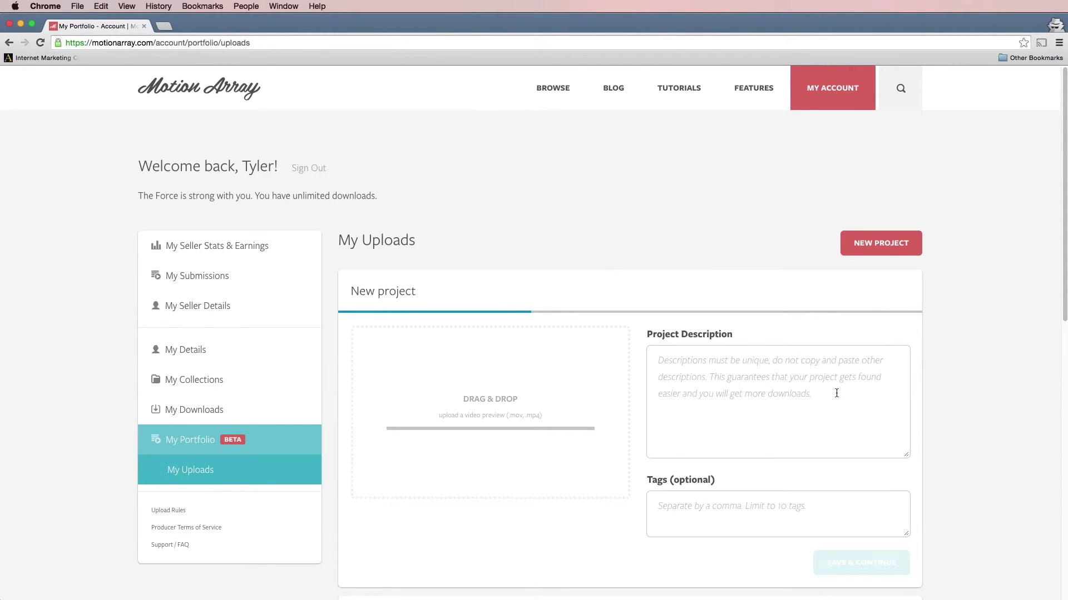
key(super+Tab)
drag(790, 206, 552, 301)
Step: Enter "I'm going to write another description here." as Project 02's description, correcting the misspelled word
click(708, 370)
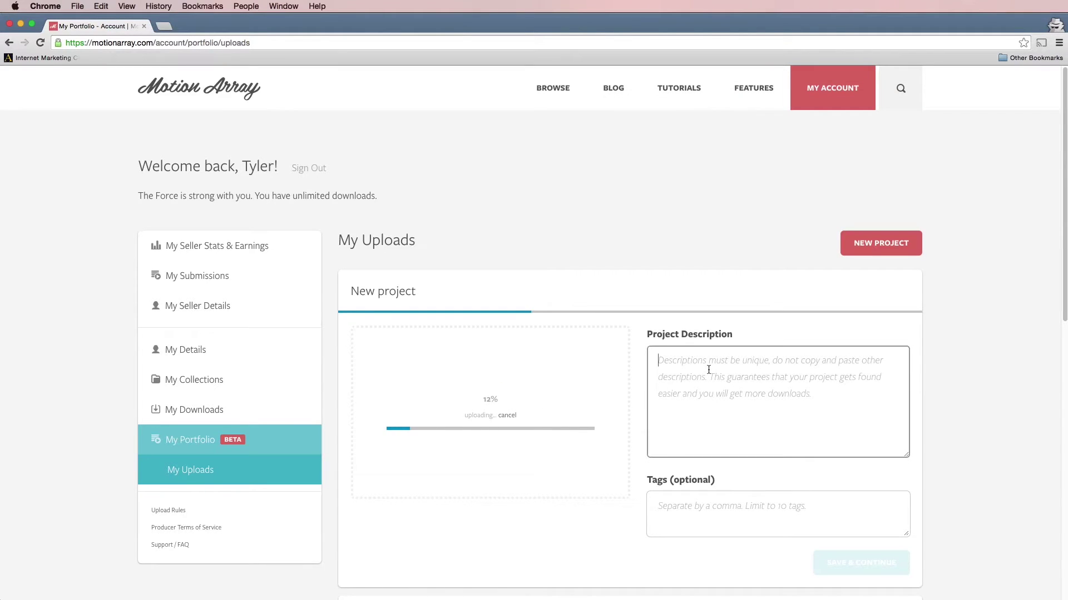
text(I'm going t)
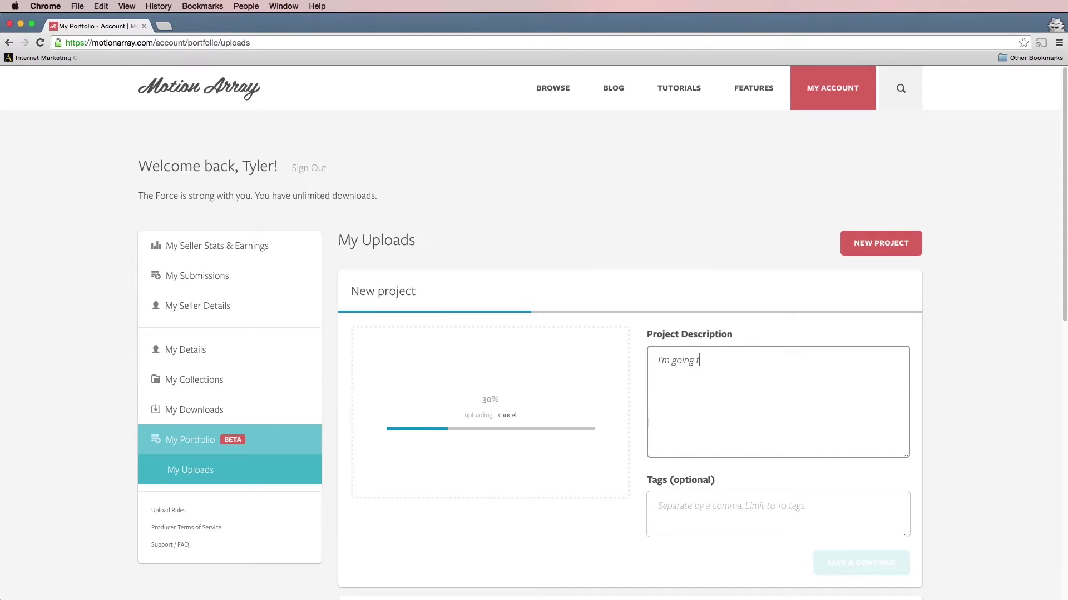
text(o wrie )
text(te an)
text(otehr)
key(BackSpace)
key(BackSpace)
text(her deescription here.)
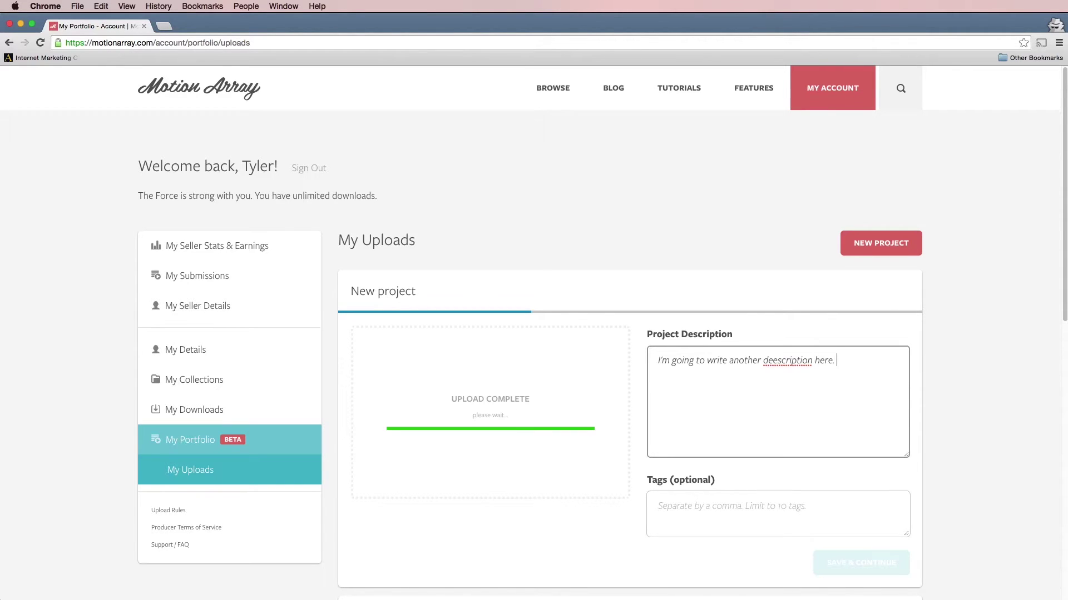
right_click(774, 361)
click(790, 365)
click(965, 474)
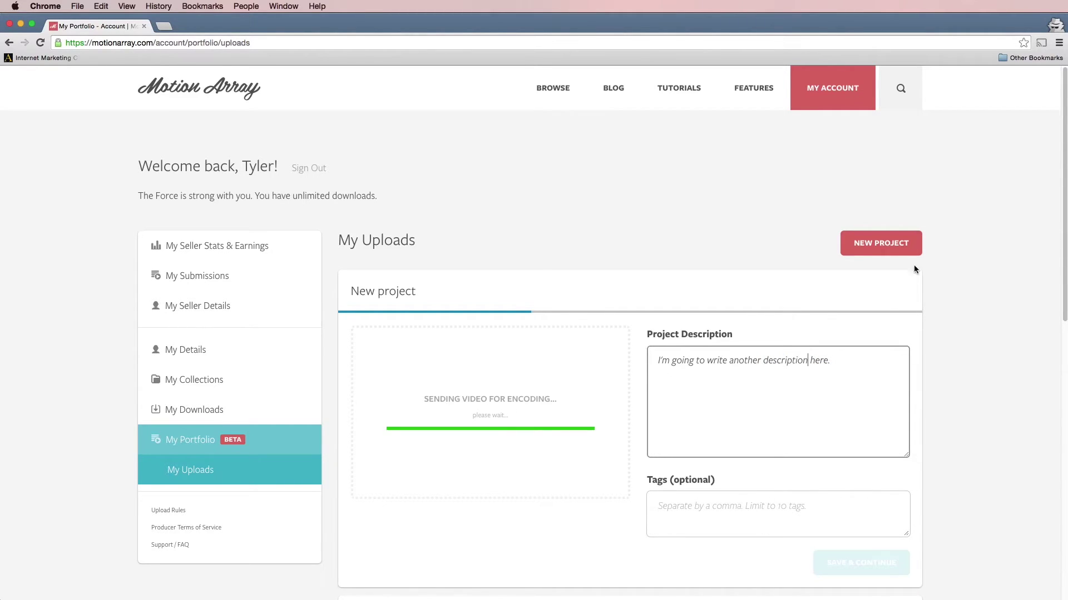
Step: Create a third project named "Project 03" and upload the Ho Ho Ho No video from Finder as its preview
click(878, 243)
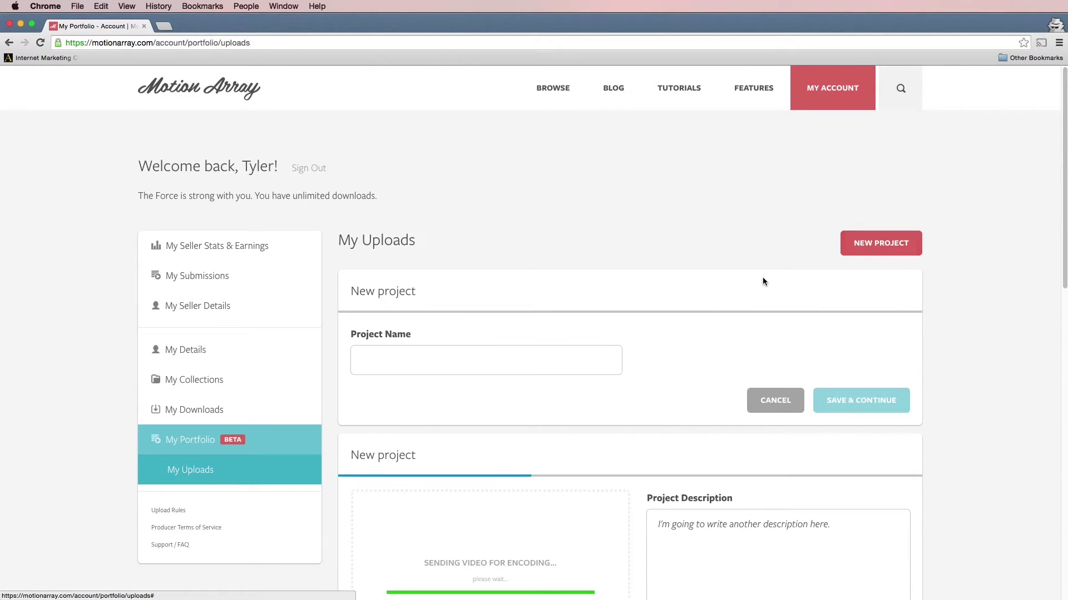
click(562, 359)
text(Project 03)
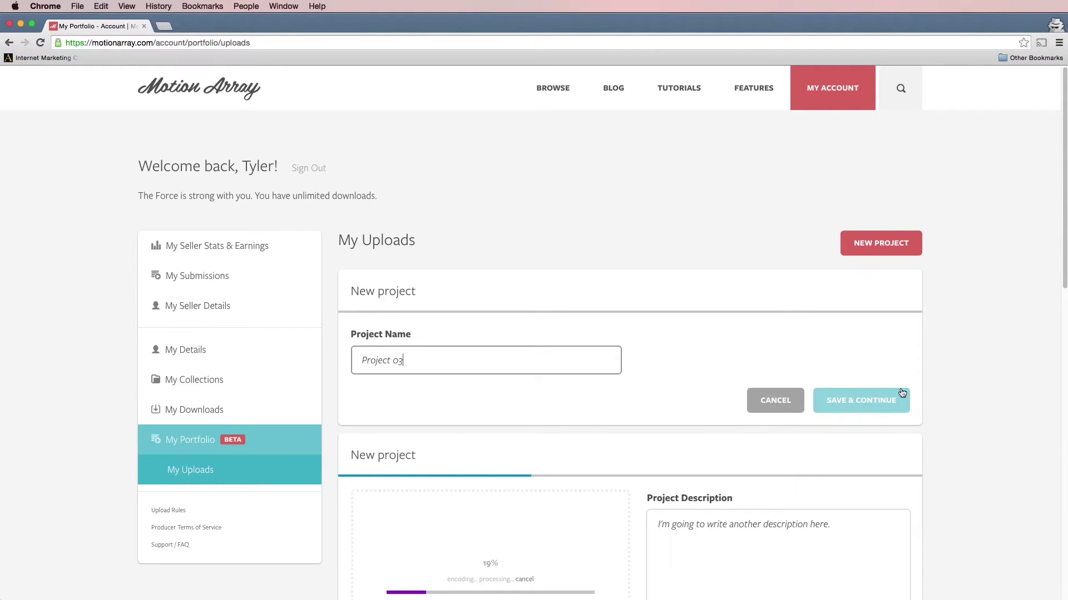
click(890, 393)
key(super+Tab)
drag(786, 195, 579, 267)
Step: Enter "I'll write something else here. You get the idea. I think." as Project 03's description
click(706, 385)
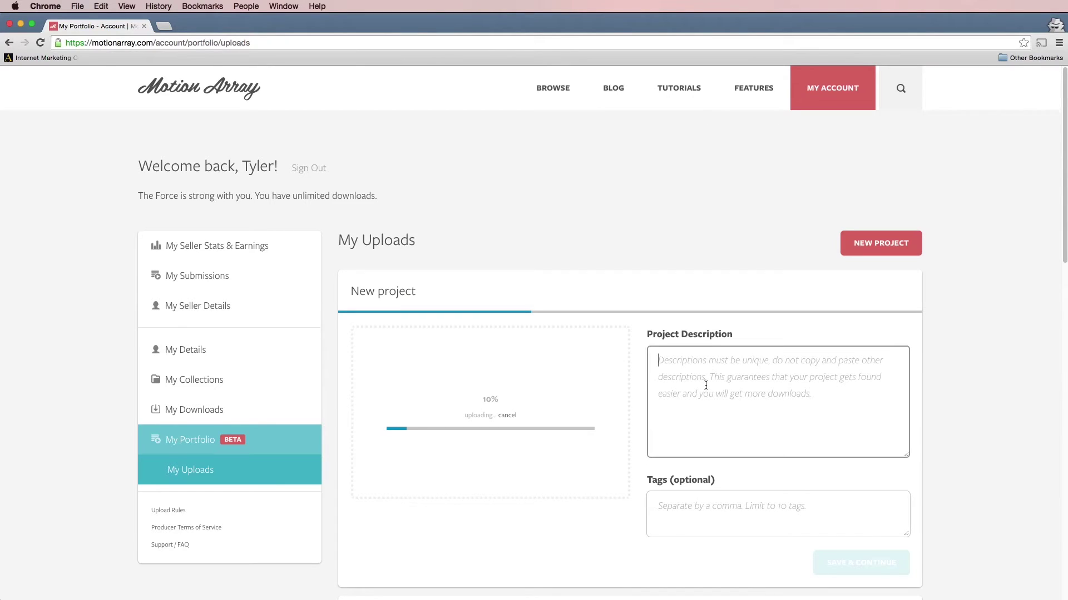
text(I'll write something else ou)
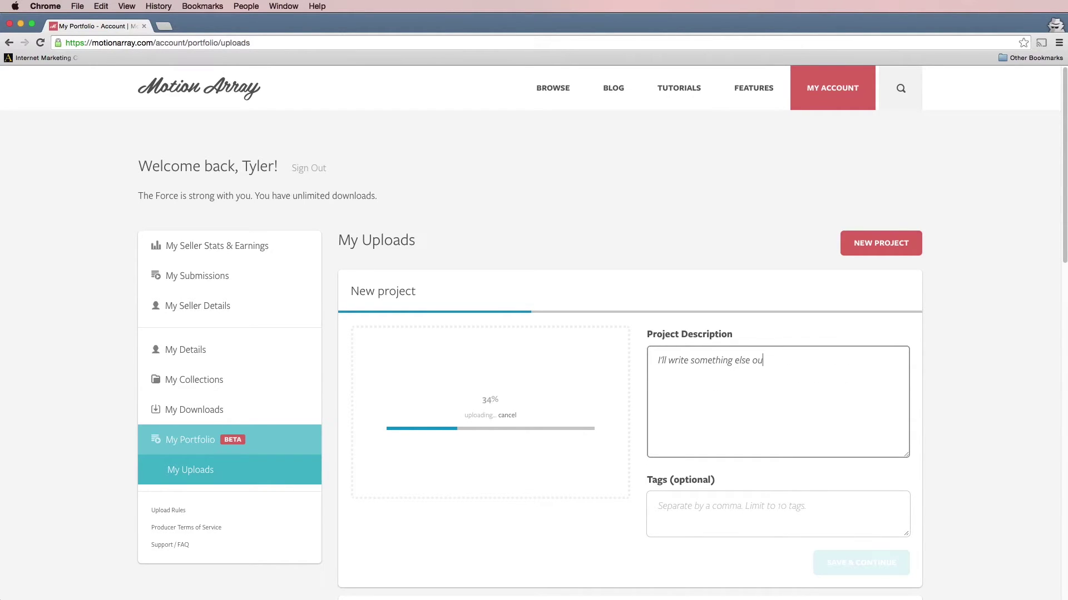
key(BackSpace)
key(BackSpace)
text(here. You get the idea. I think.)
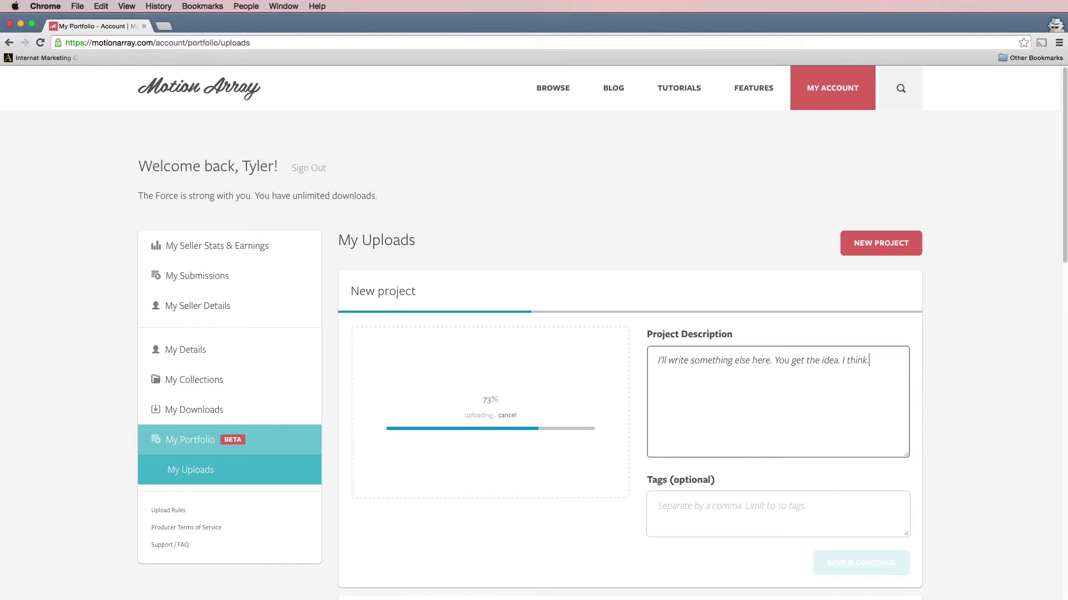
Step: Save Project 01's encoded video and description and continue to its placeholder image selection
scroll(1036, 372, down, 15)
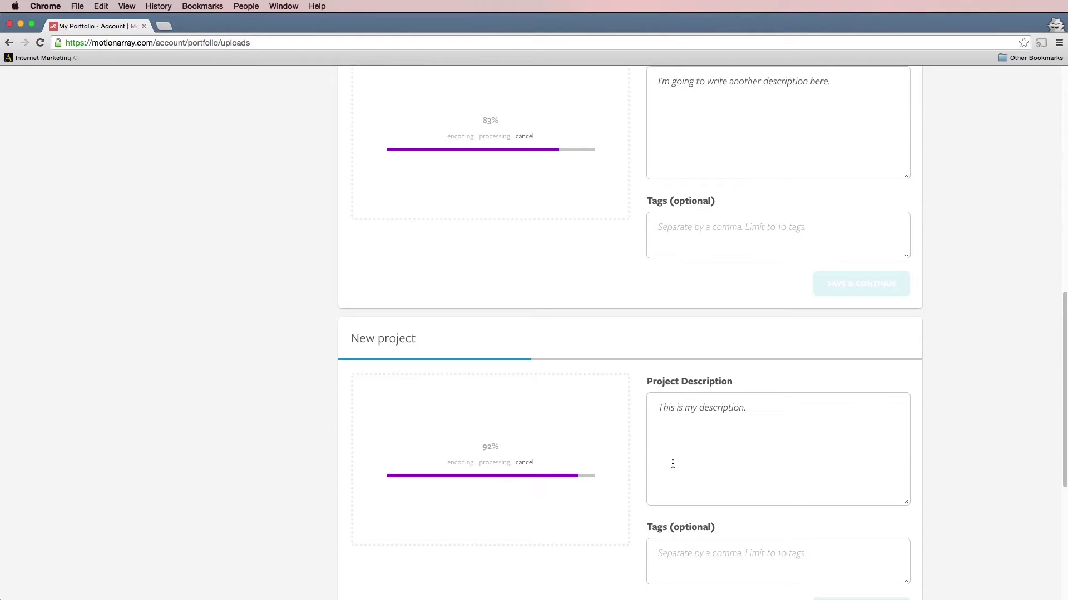
scroll(1034, 393, down, 5)
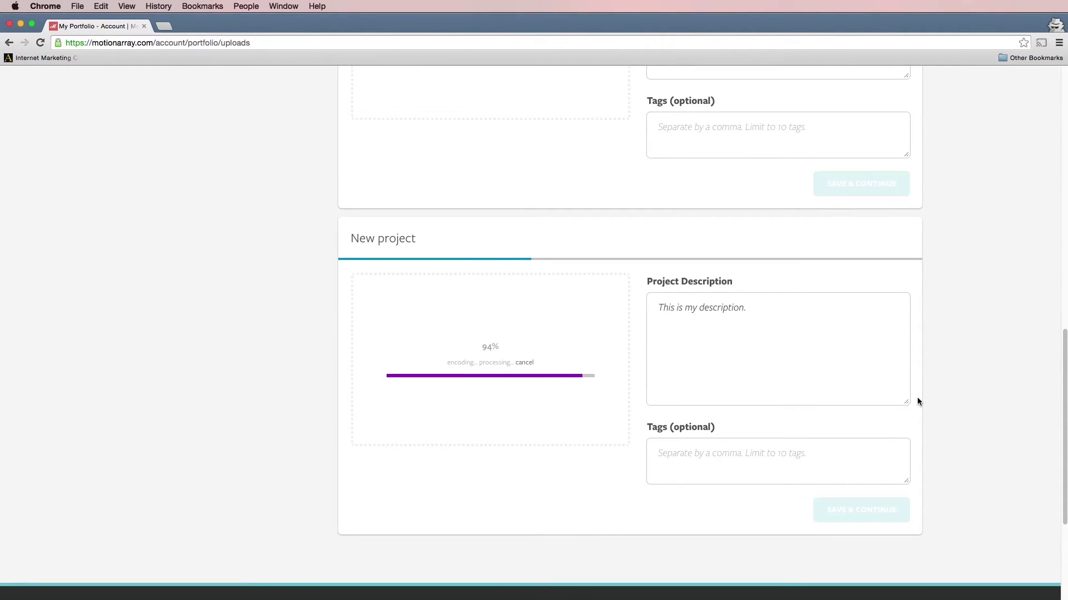
drag(1065, 404, 1063, 412)
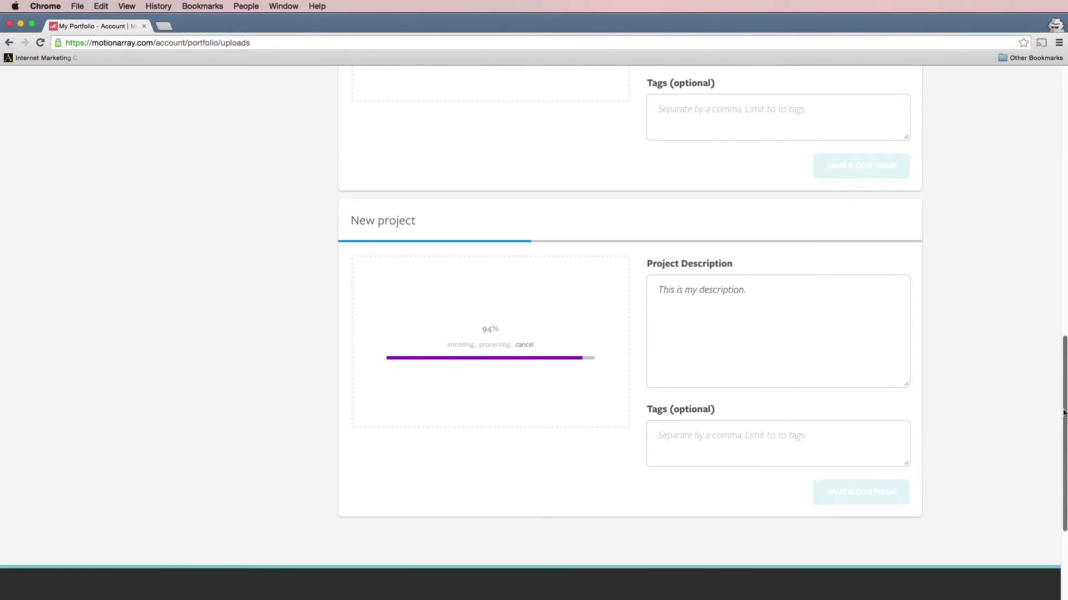
scroll(999, 420, down, 3)
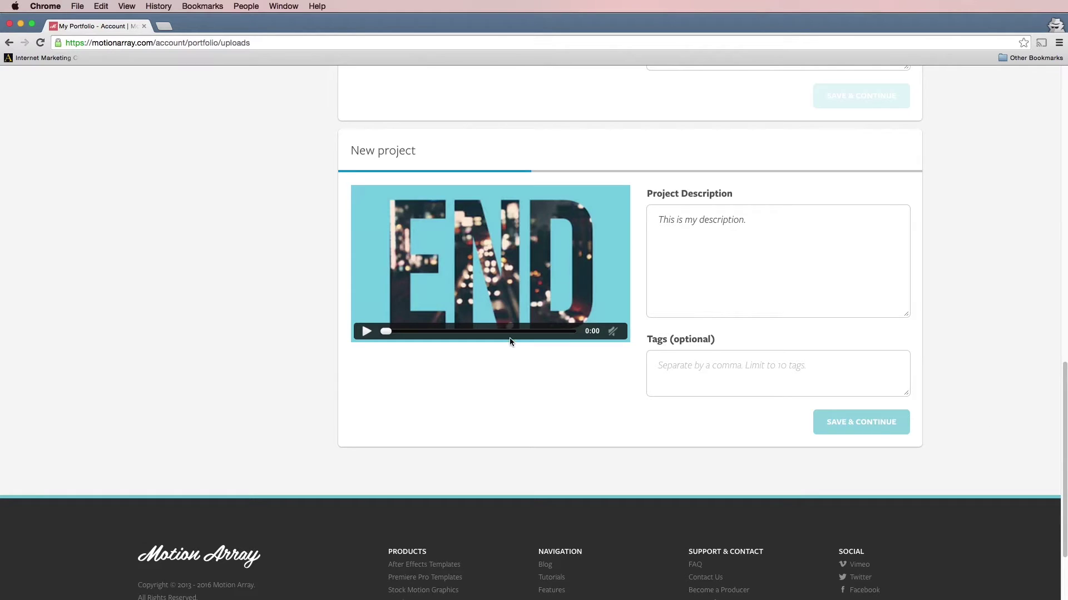
click(856, 425)
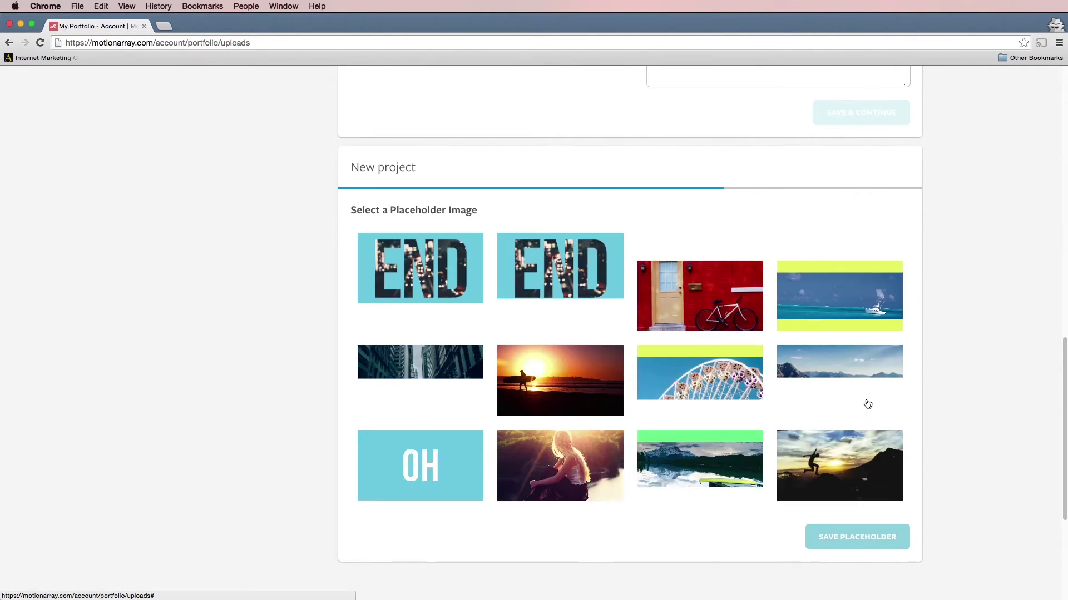
Step: Choose the third END frame in the first row as Project 01's placeholder image and save it
scroll(1064, 362, down, 2)
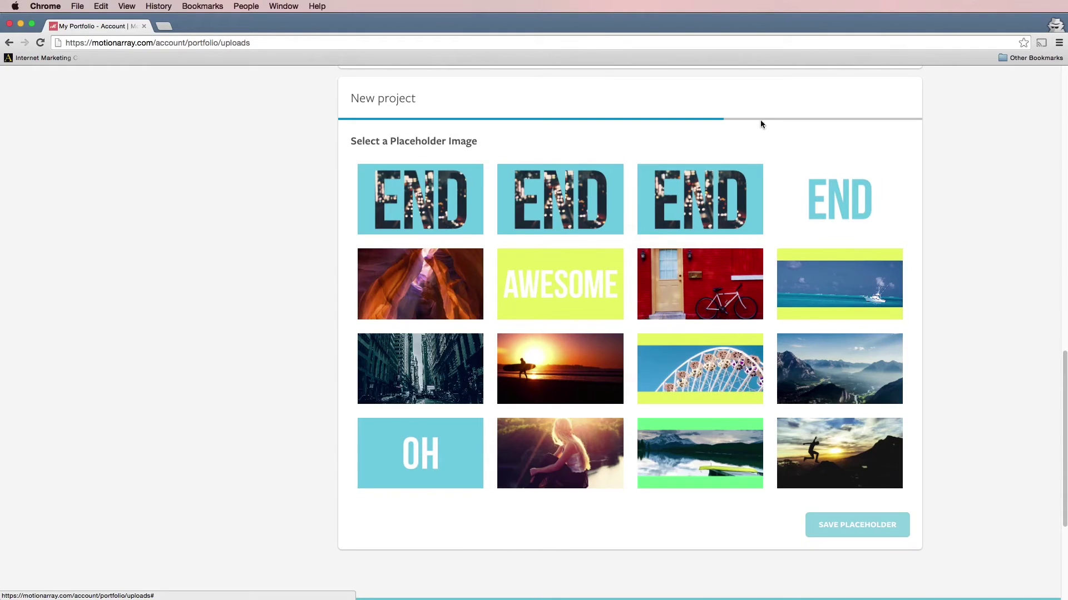
click(689, 210)
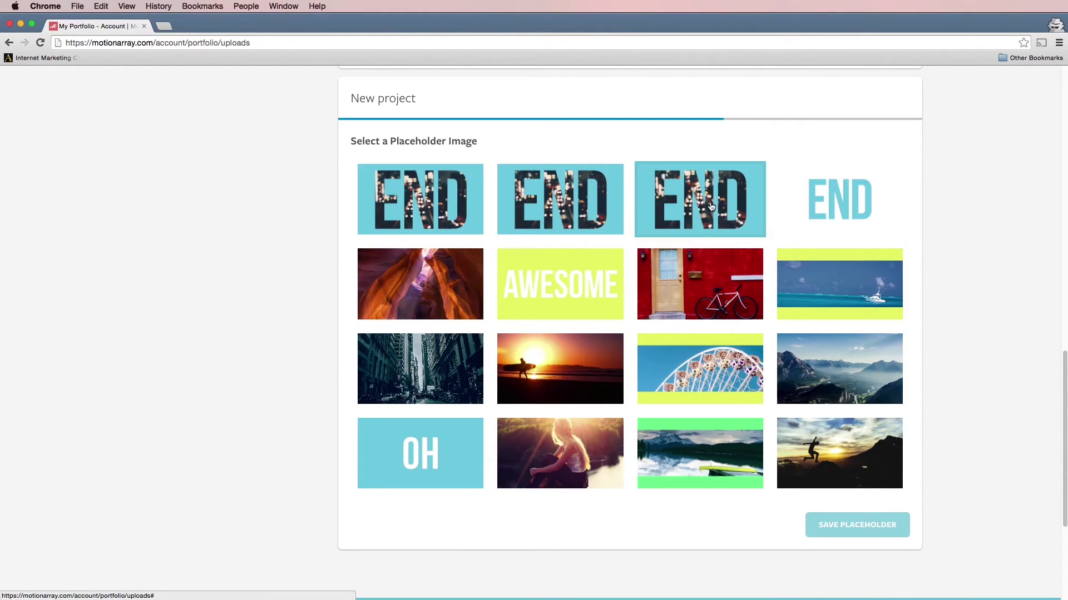
click(872, 525)
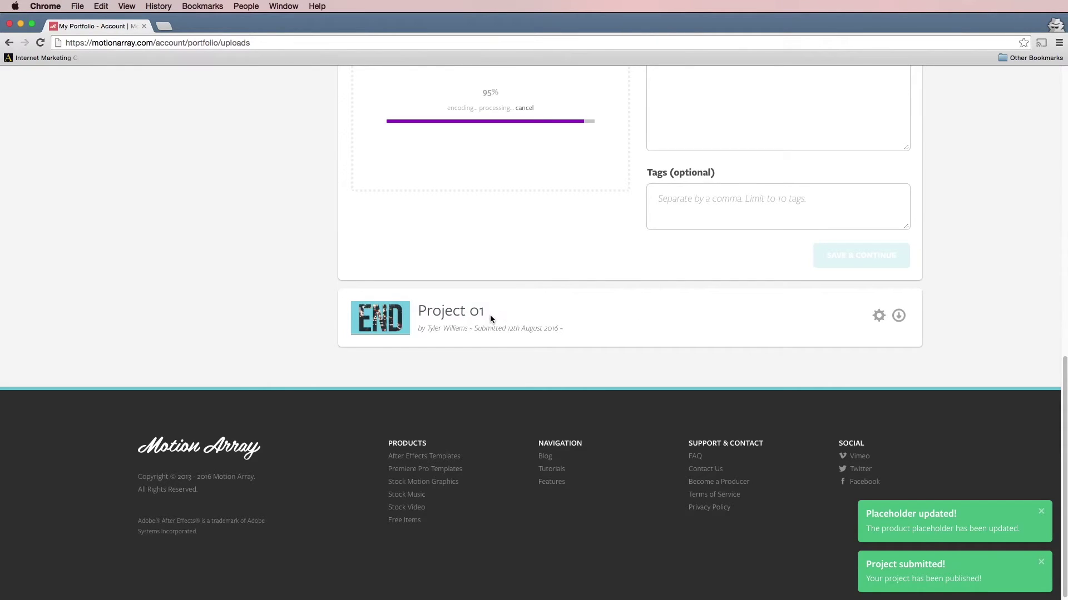
drag(1060, 427, 1051, 266)
scroll(1051, 265, up, 1)
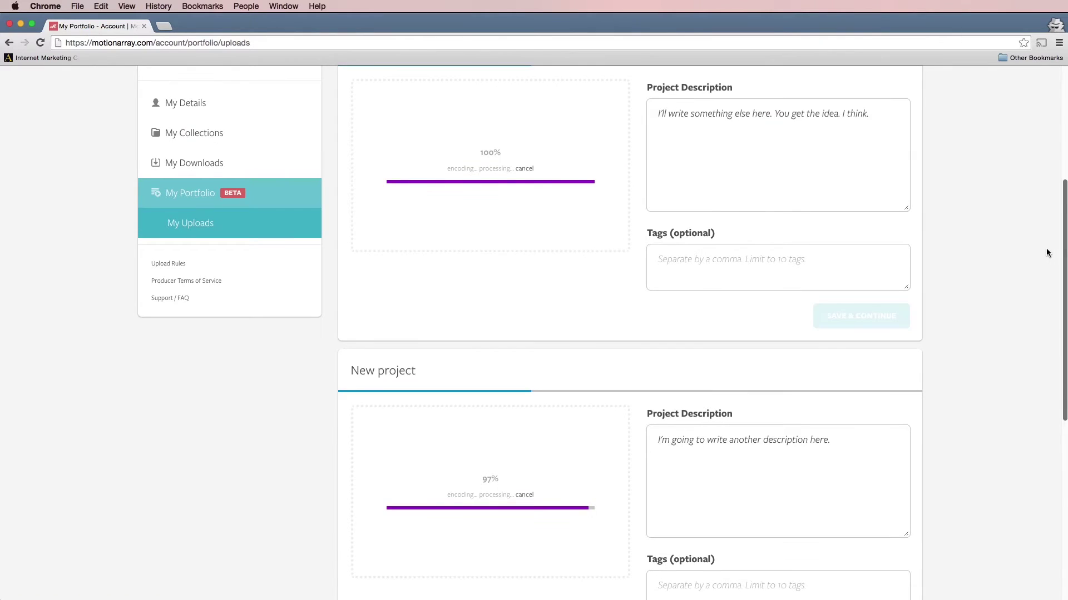
scroll(1045, 284, down, 3)
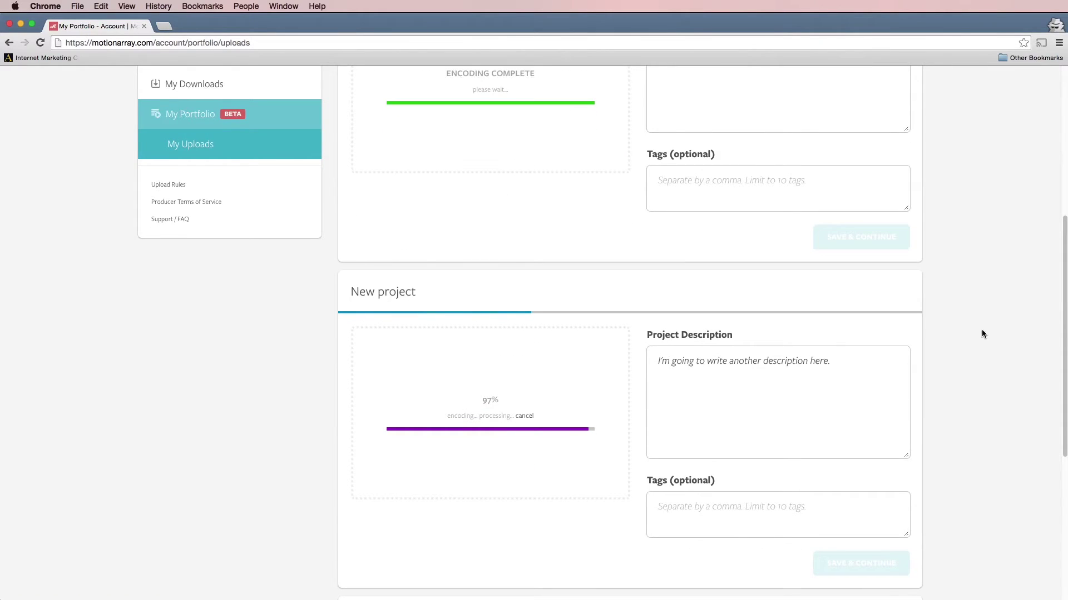
Step: Save Project 03's video and description, choose the last Santa-on-scooter frame in the fourth row as its placeholder image, and save it
scroll(1045, 265, up, 5)
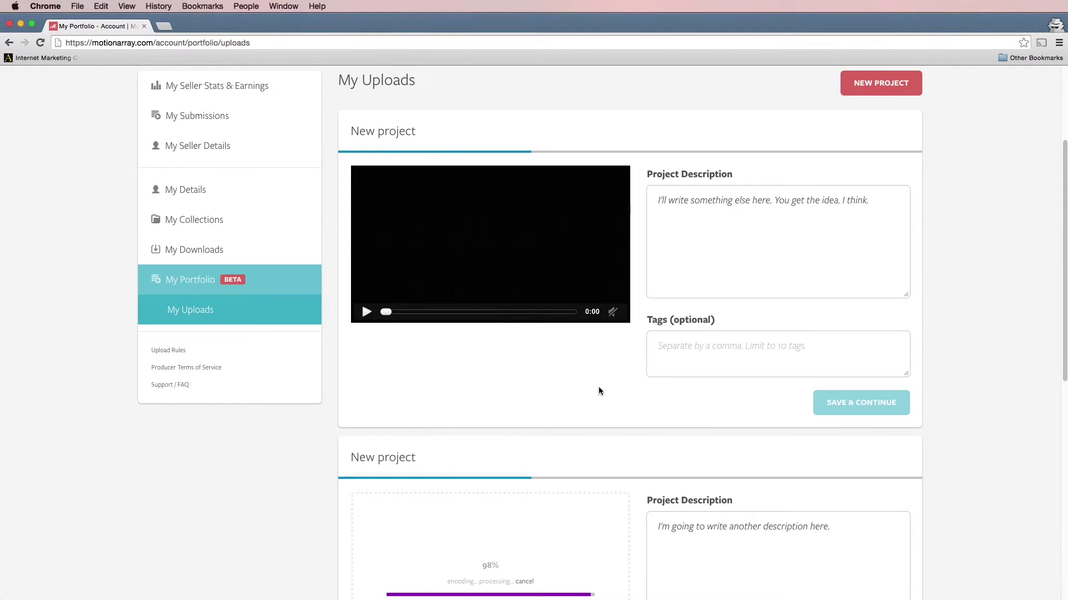
click(847, 402)
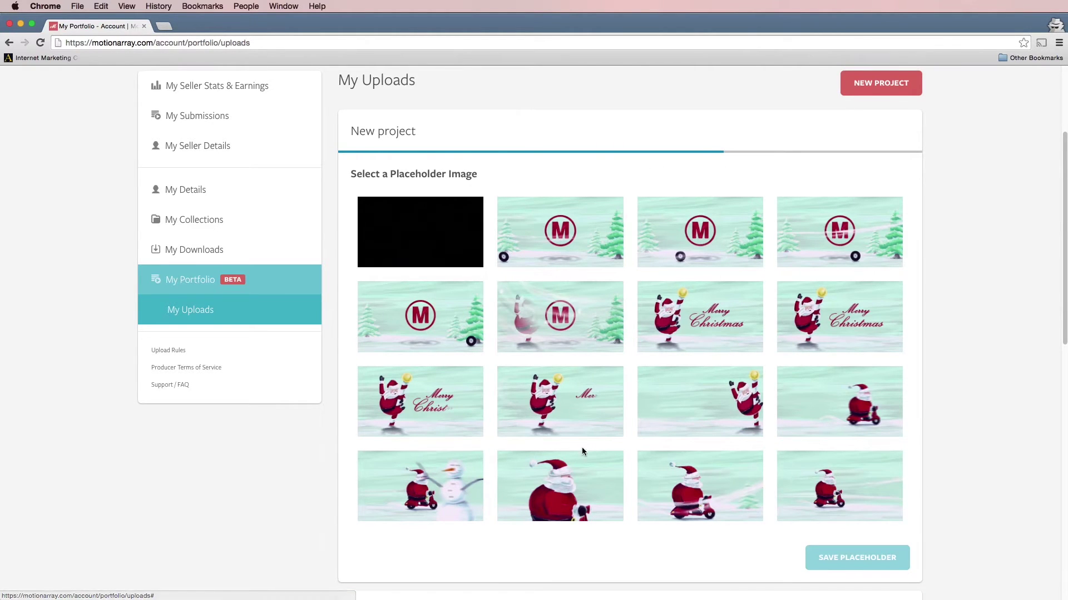
click(803, 486)
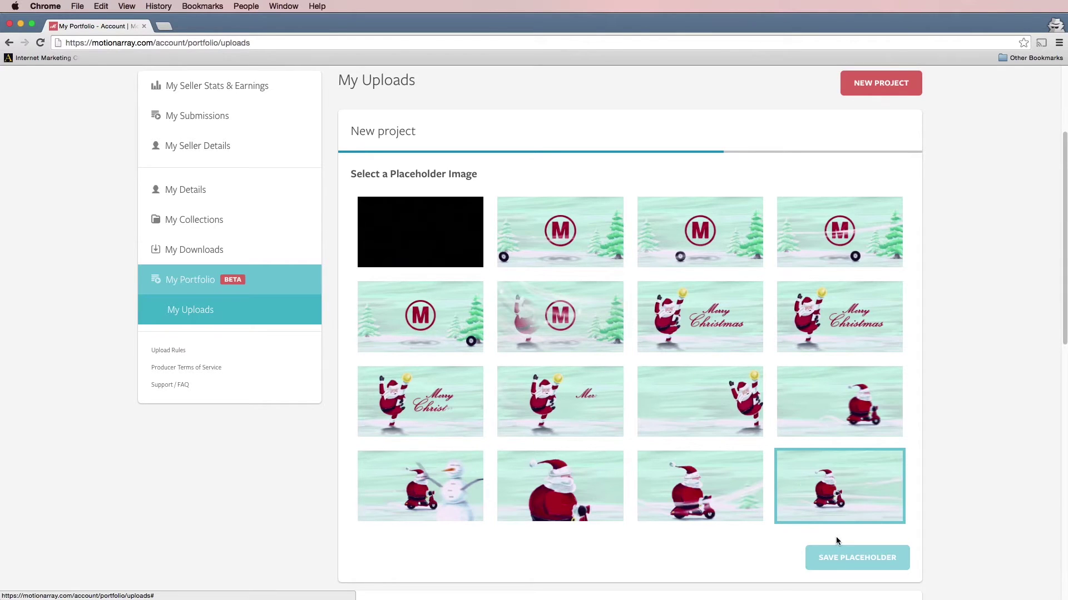
click(844, 559)
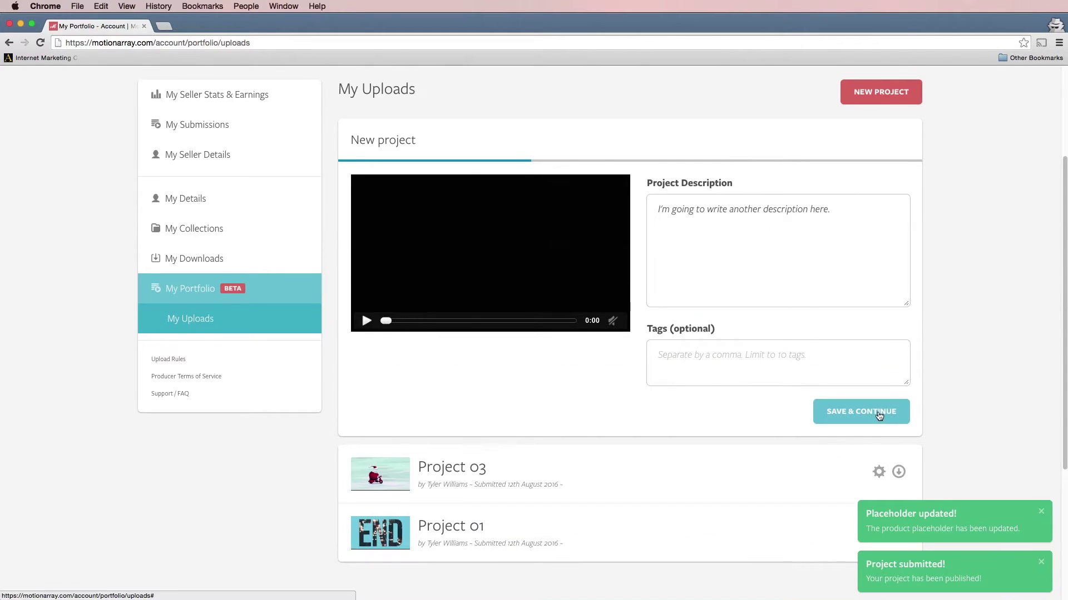
Step: Save Project 02's video and description, then set the pink WHAM frame as its placeholder image
click(879, 416)
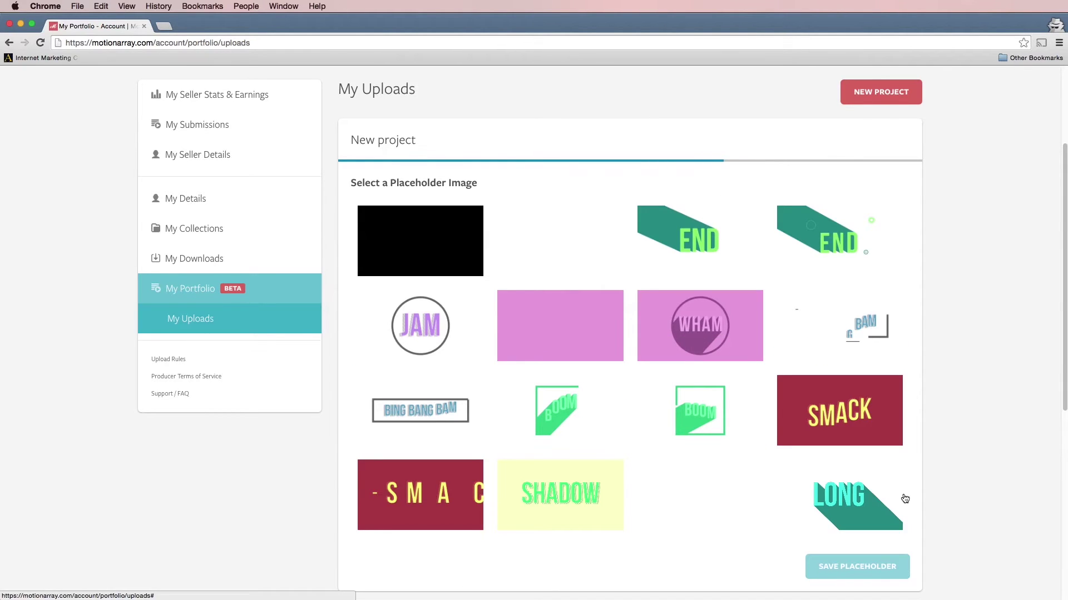
click(705, 327)
click(883, 569)
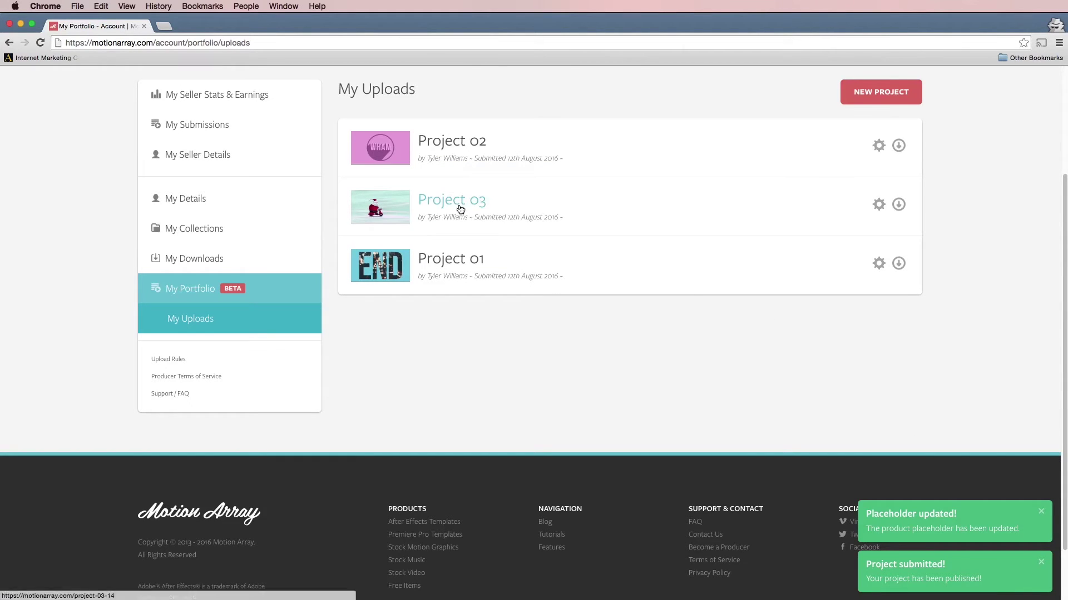
Step: Open the portfolio site for editing from the portfolio settings and look over its latest projects section
click(280, 302)
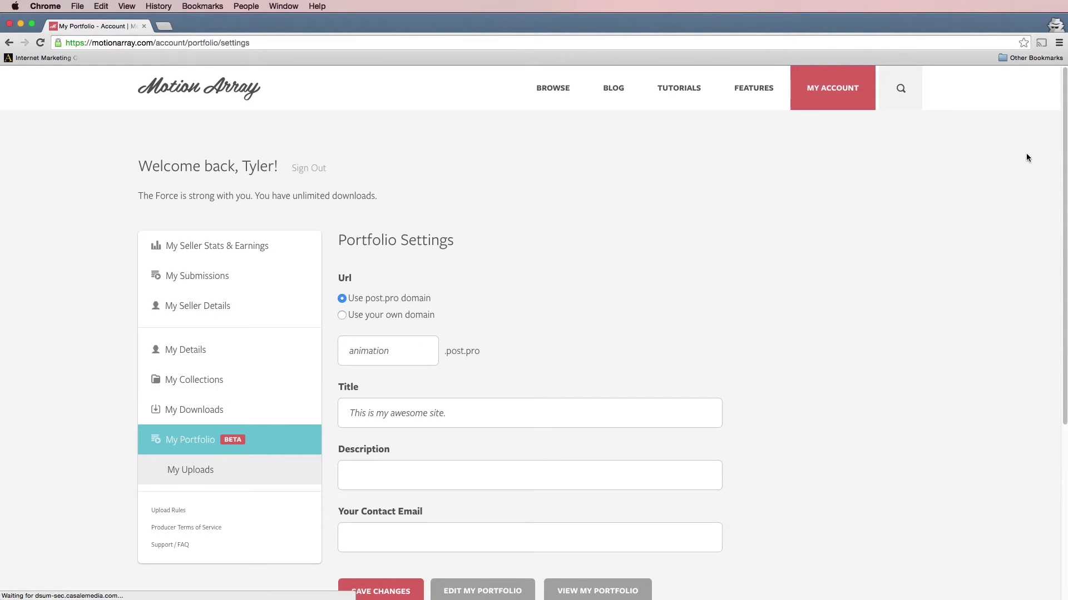
scroll(694, 409, down, 5)
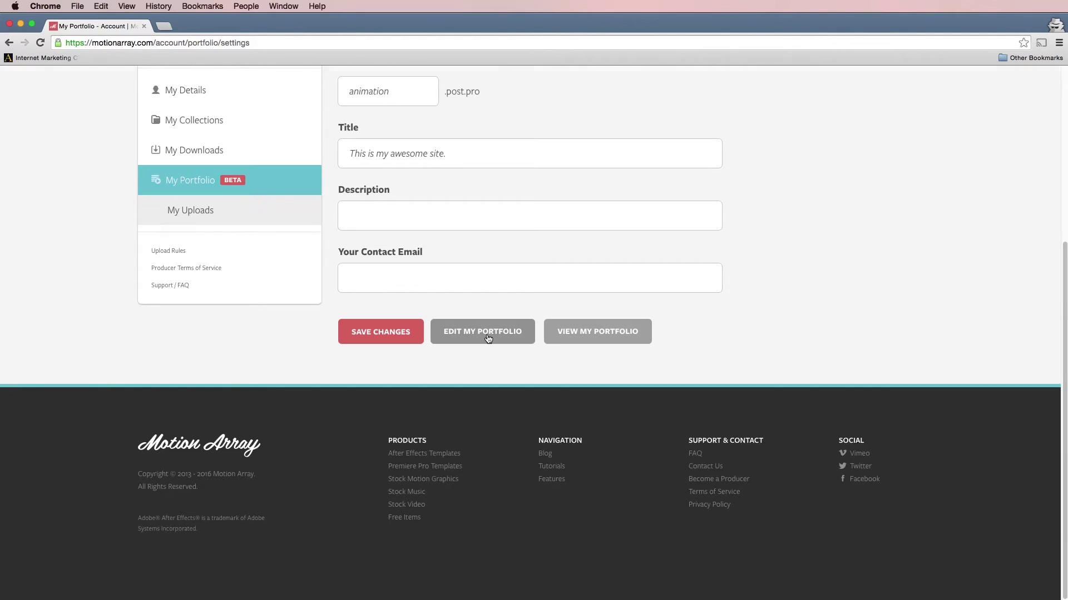
click(488, 339)
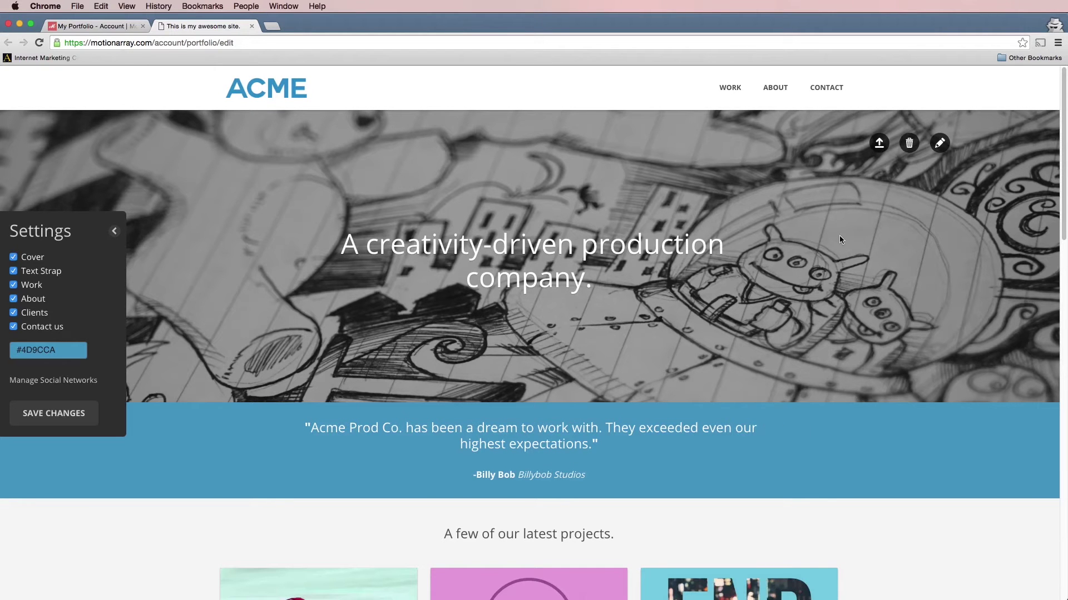
drag(1060, 100, 1057, 221)
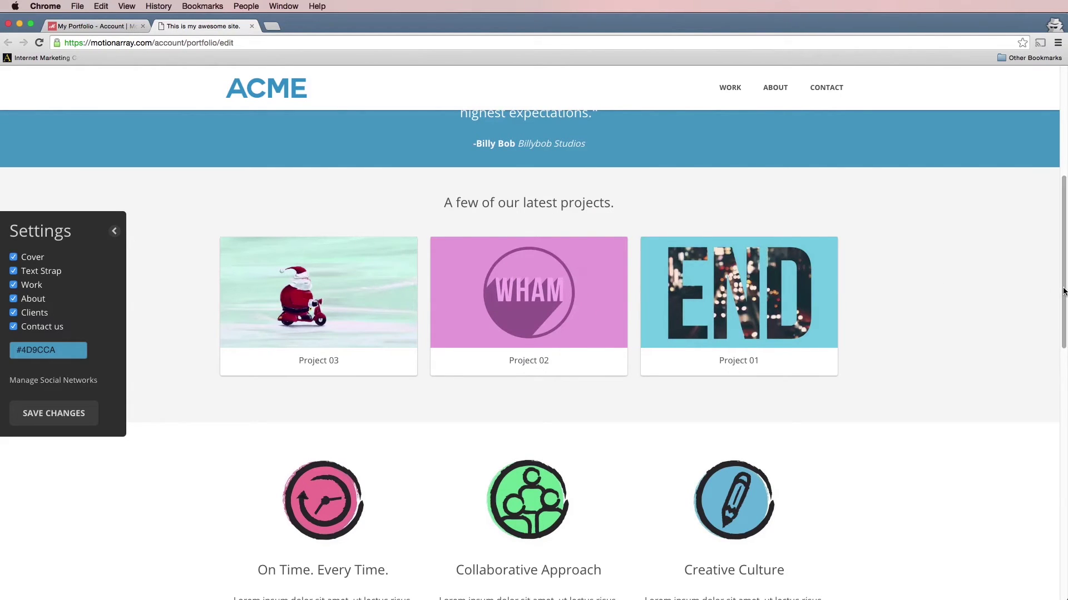
drag(1062, 249, 1016, 140)
Step: Replace the ACME header logo with Main Logo.jpg from Finder's Images folder and save the site changes
mouse_move(303, 94)
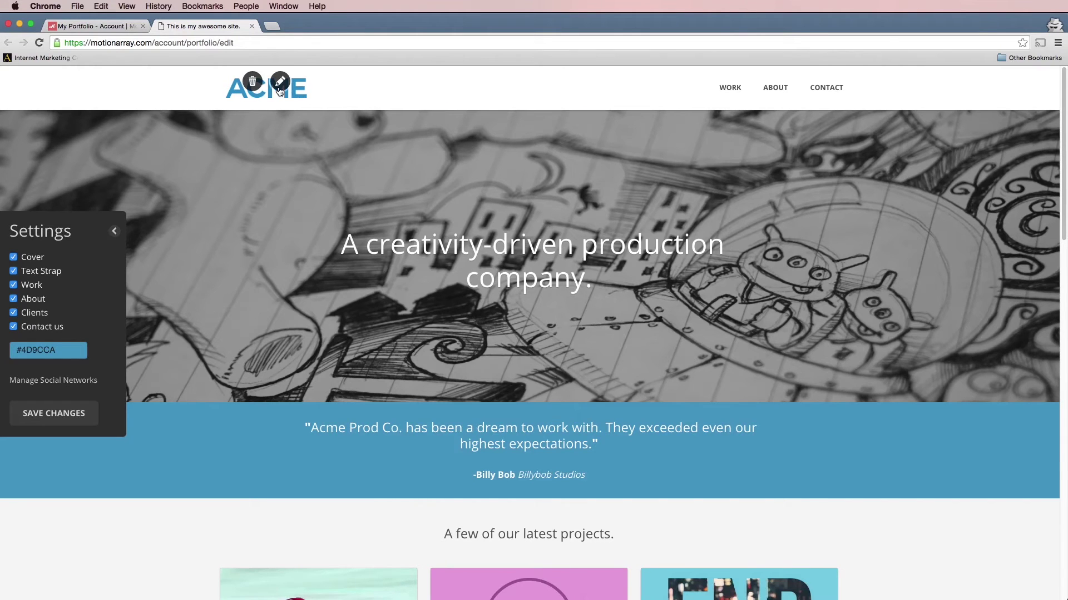
click(255, 87)
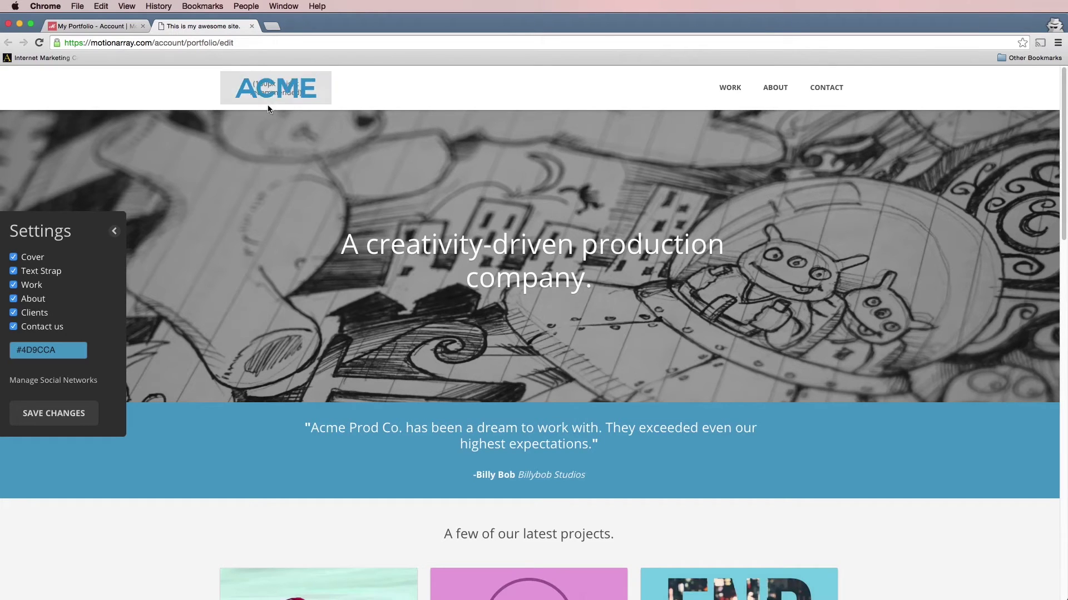
key(super+Tab)
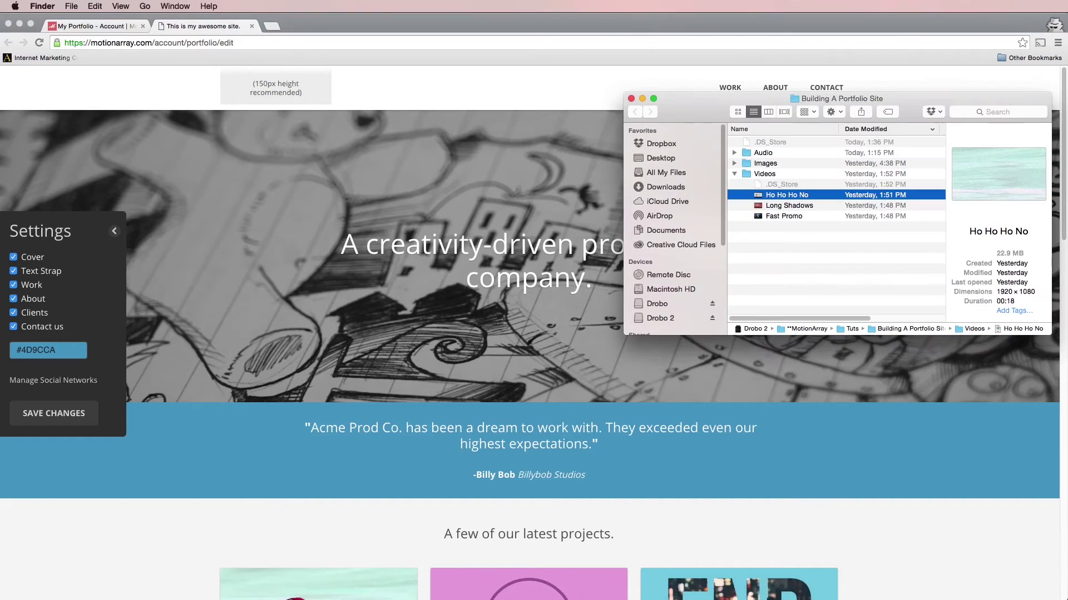
click(734, 174)
click(735, 163)
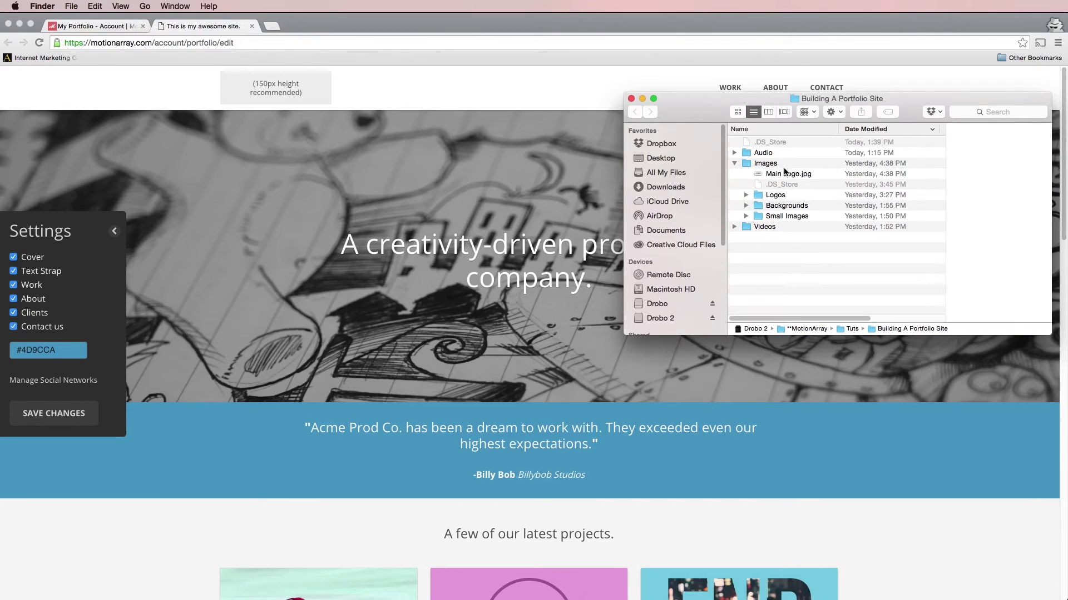
click(788, 175)
drag(793, 177, 264, 87)
click(402, 83)
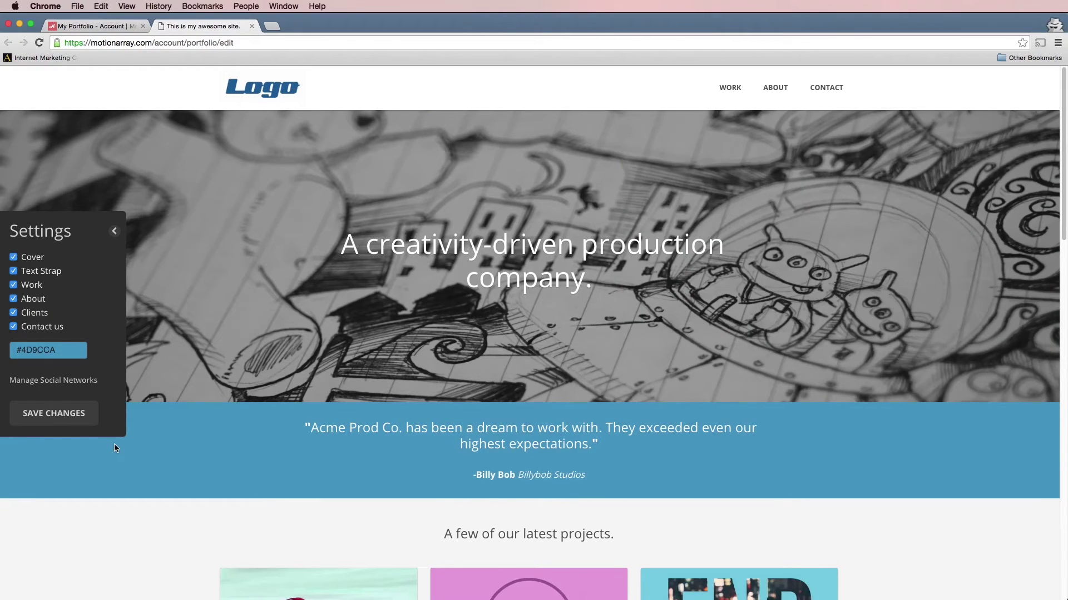
click(61, 414)
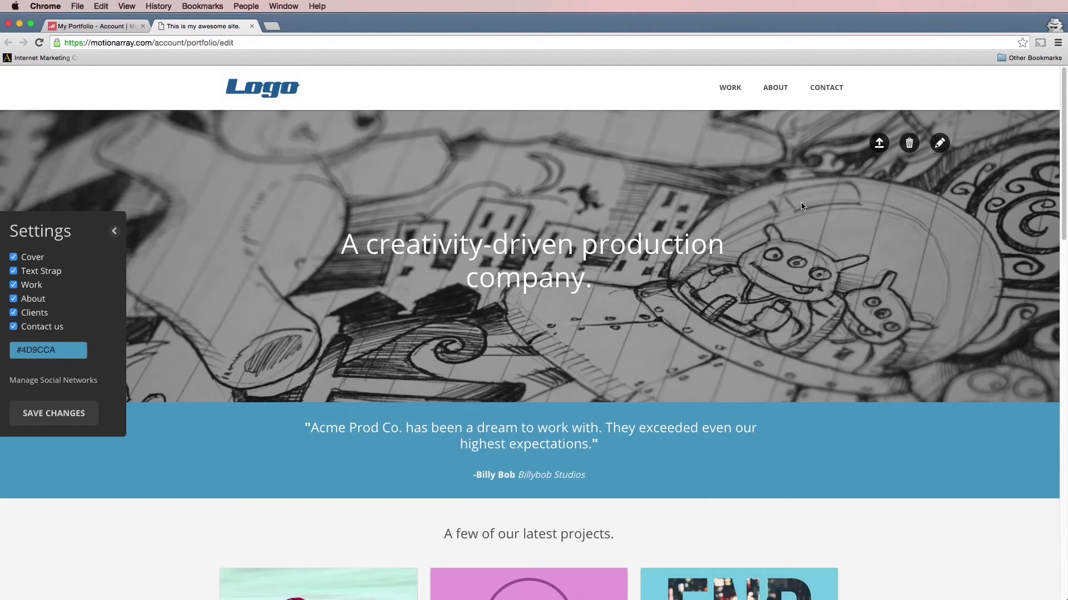
Step: Delete the sketch cover image and upload Background.jpeg from the Backgrounds folder in its place
click(908, 145)
key(super+Tab)
key(super+Tab)
click(879, 143)
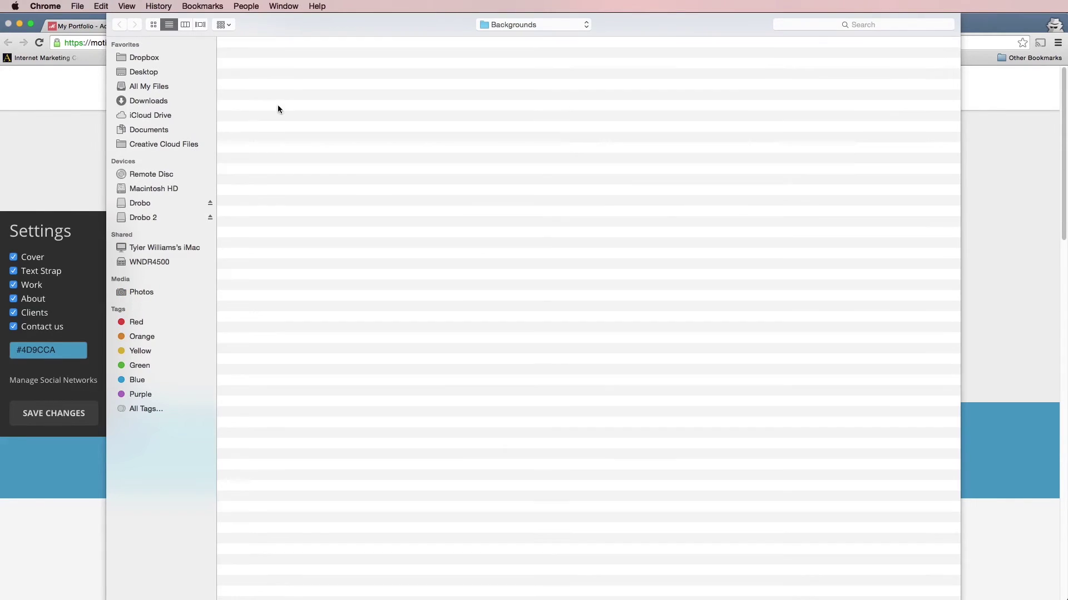
click(277, 67)
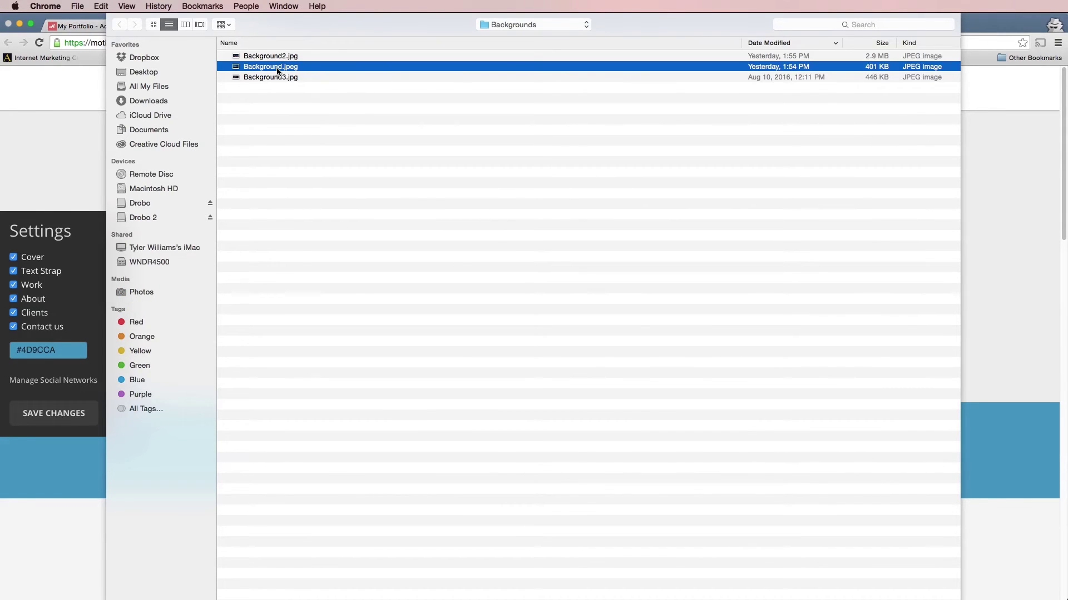
key(space)
key(space)
double_click(277, 67)
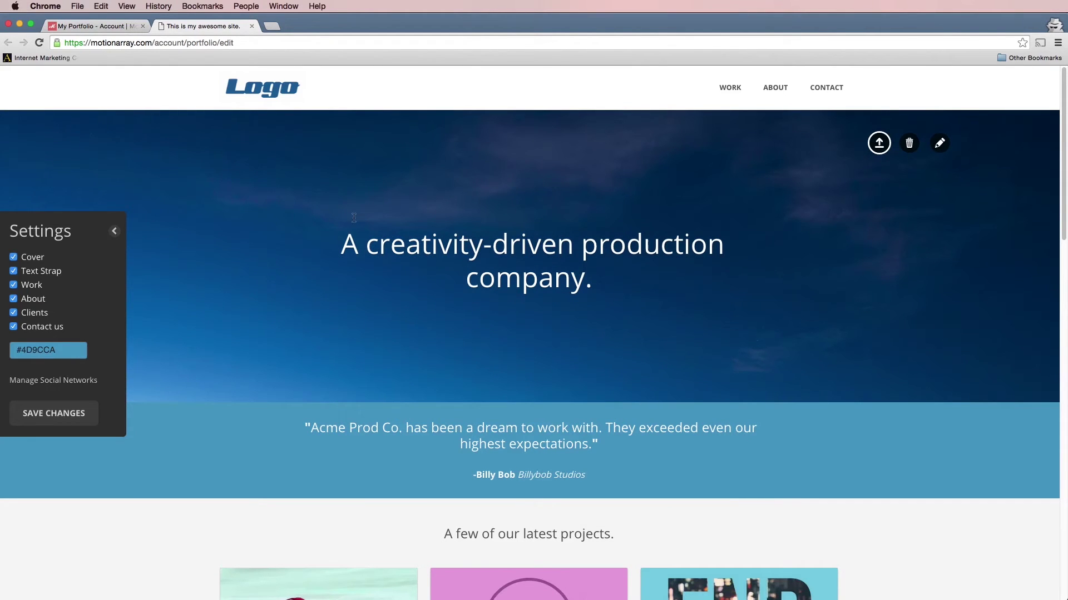
Step: Crop about the upper third off the cover image and confirm the crop
click(939, 143)
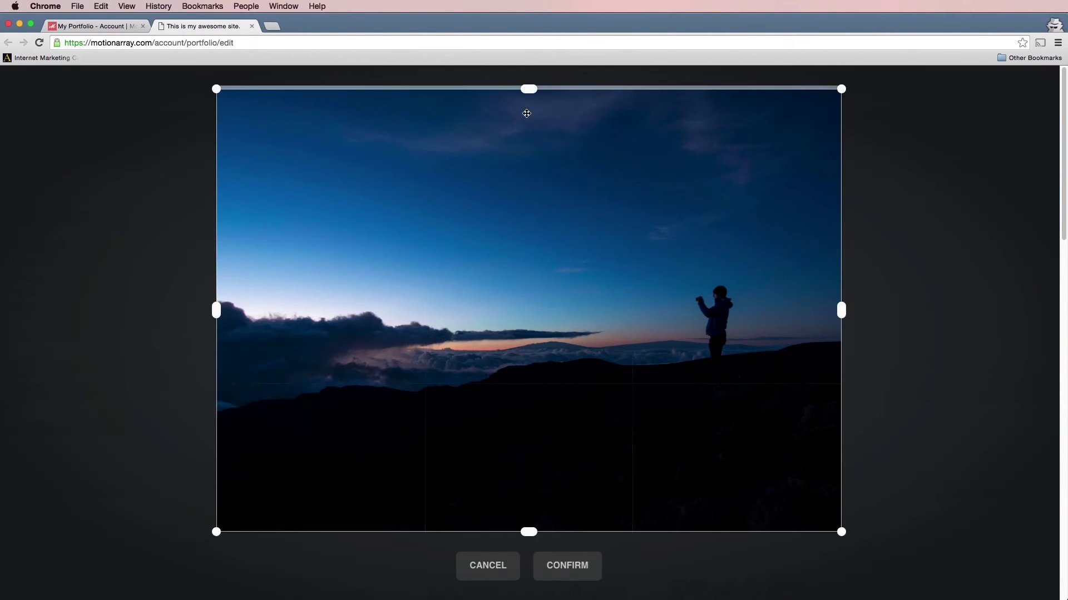
drag(529, 87, 517, 223)
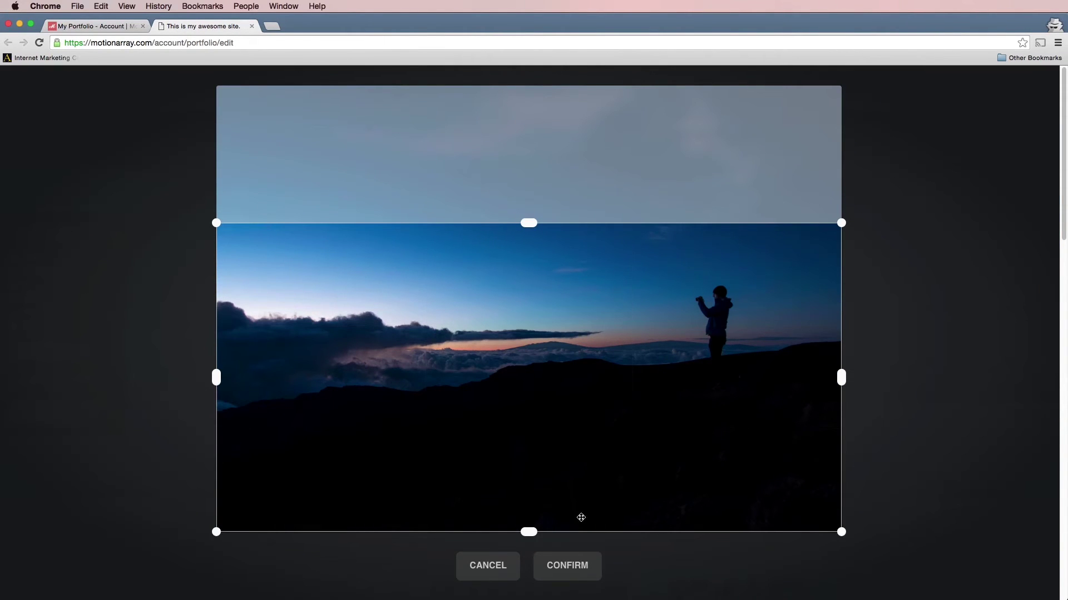
click(580, 567)
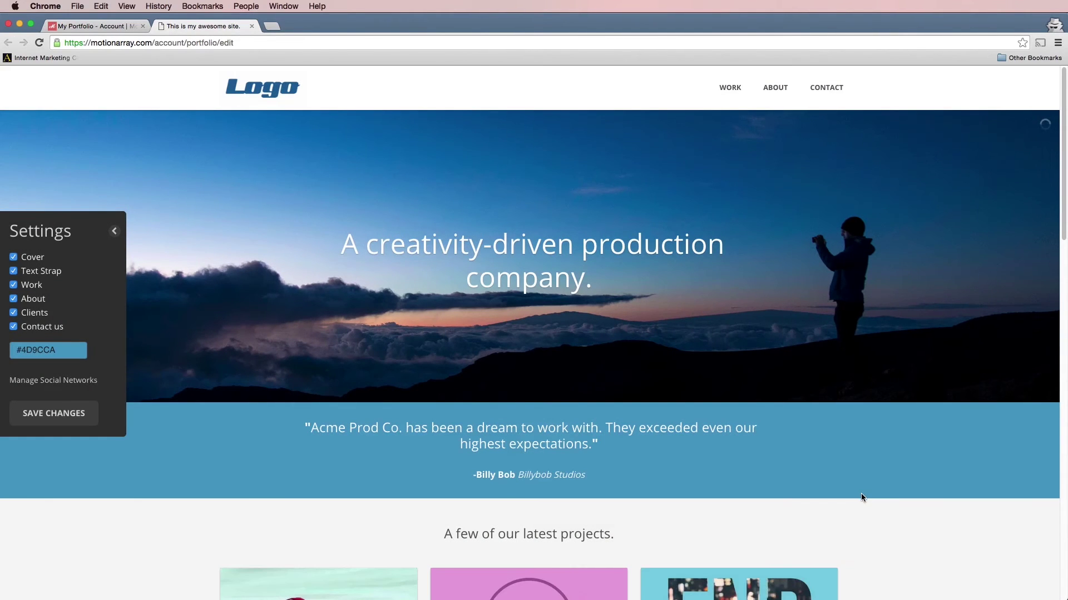
Step: Change the cover headline to "An awesome production company." and save the site changes
mouse_move(856, 301)
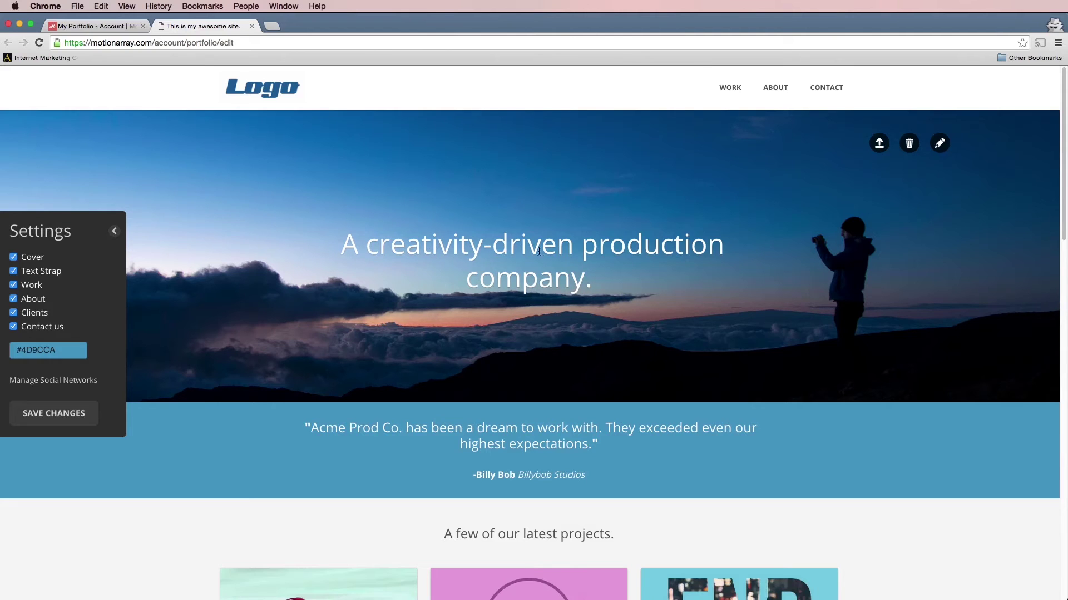
drag(556, 245, 458, 246)
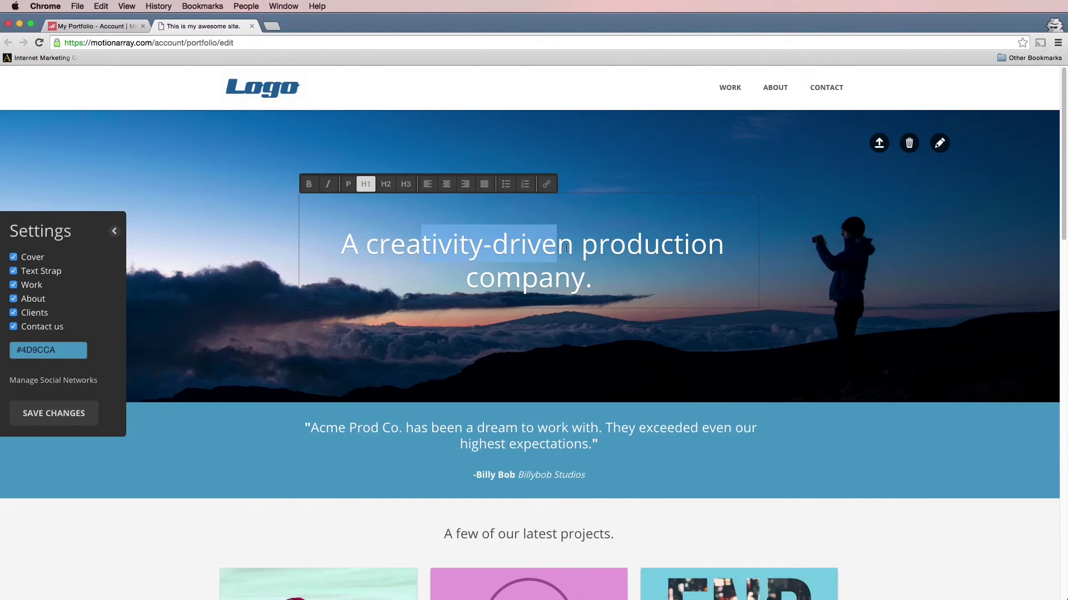
drag(566, 248, 376, 248)
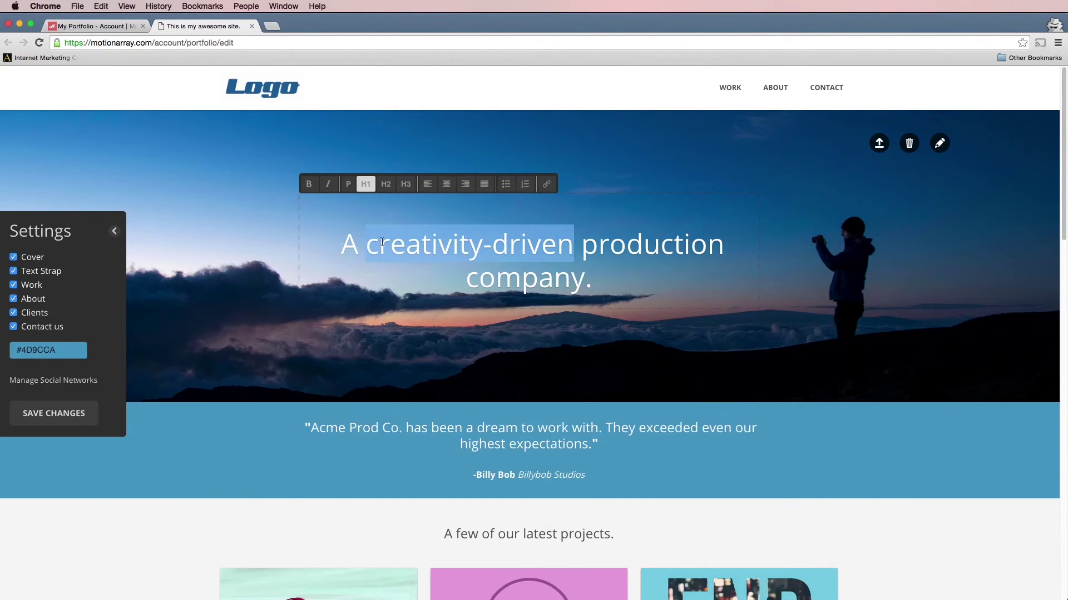
key(BackSpace)
text(n awesome)
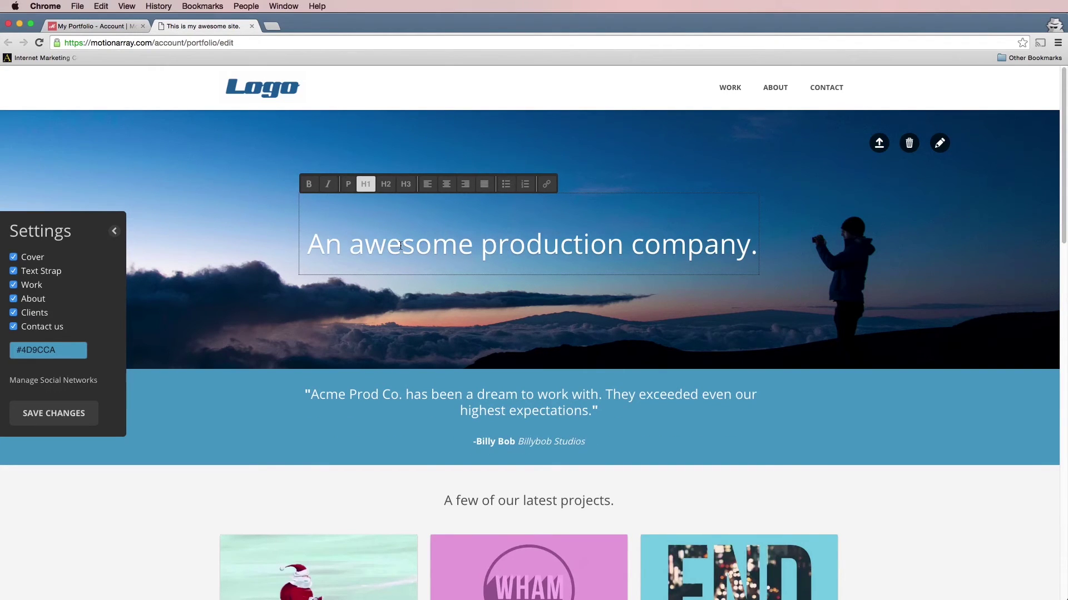
click(74, 421)
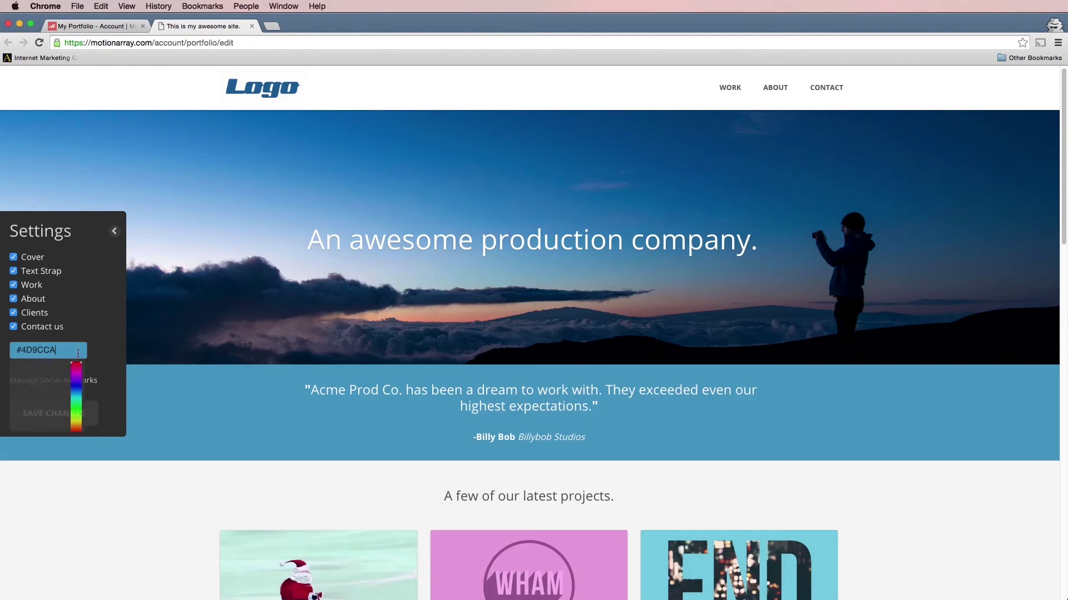
Step: Set the site's theme color to the darker blue #155993 and save the changes
drag(58, 382, 65, 390)
click(90, 393)
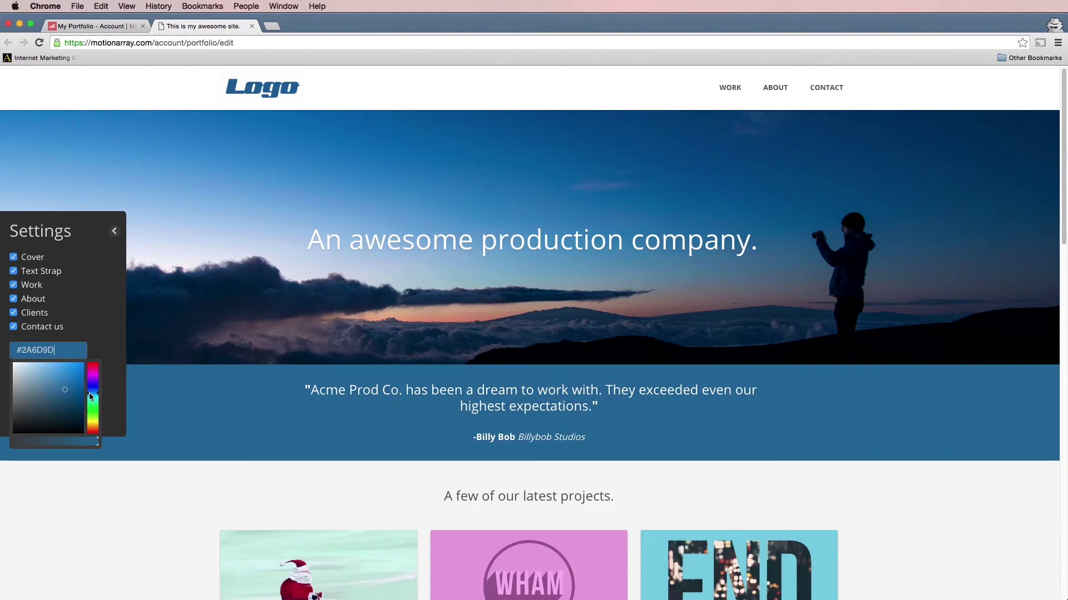
click(91, 392)
click(67, 392)
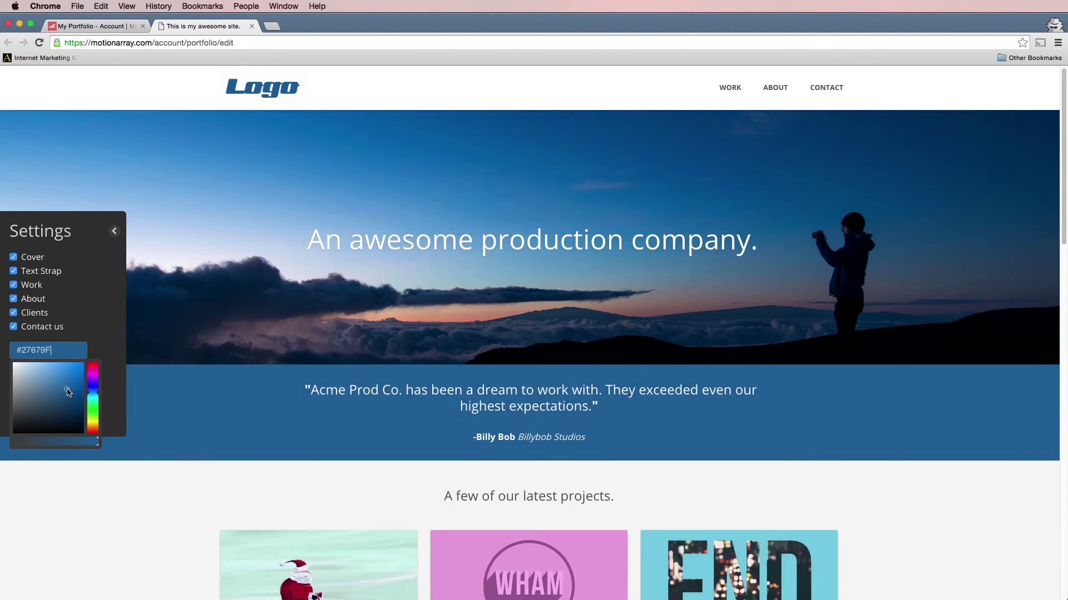
click(71, 398)
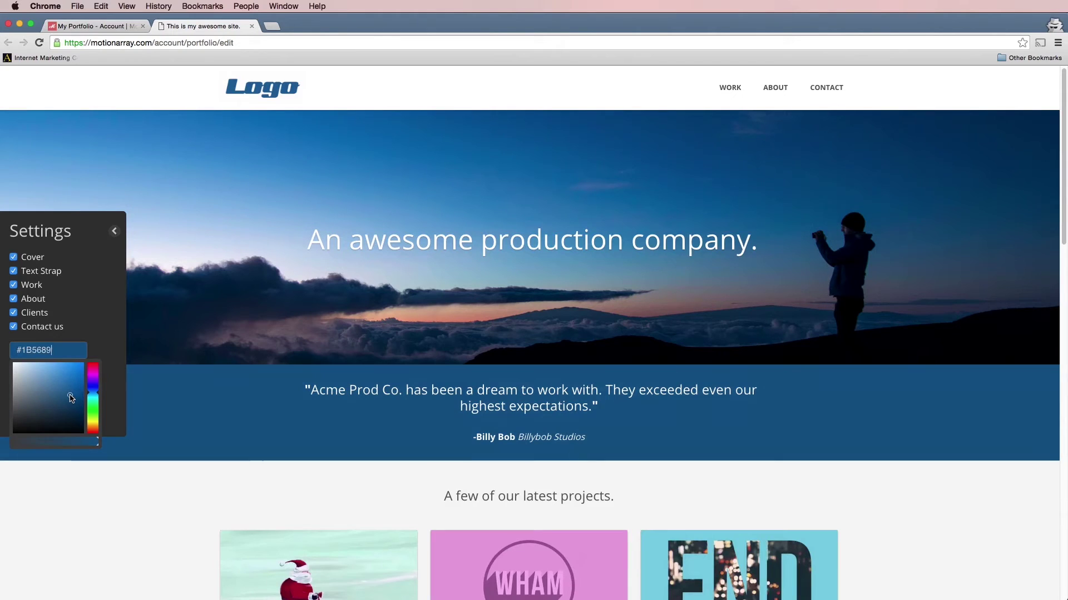
click(109, 323)
click(95, 425)
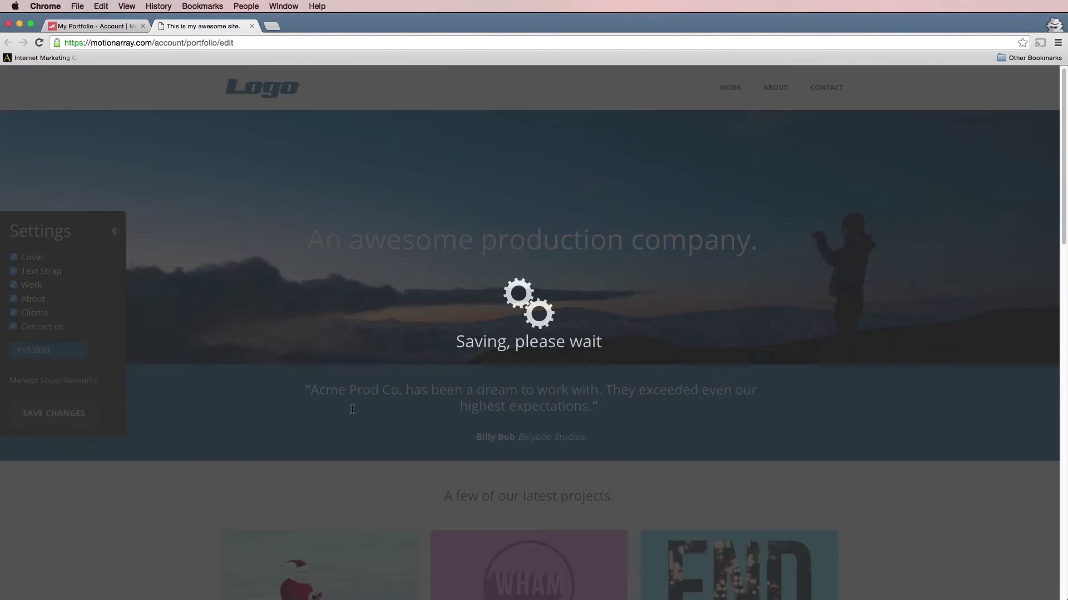
Step: Leave the testimonial text unedited, turn off the Text Strap section, and save the site changes
click(505, 385)
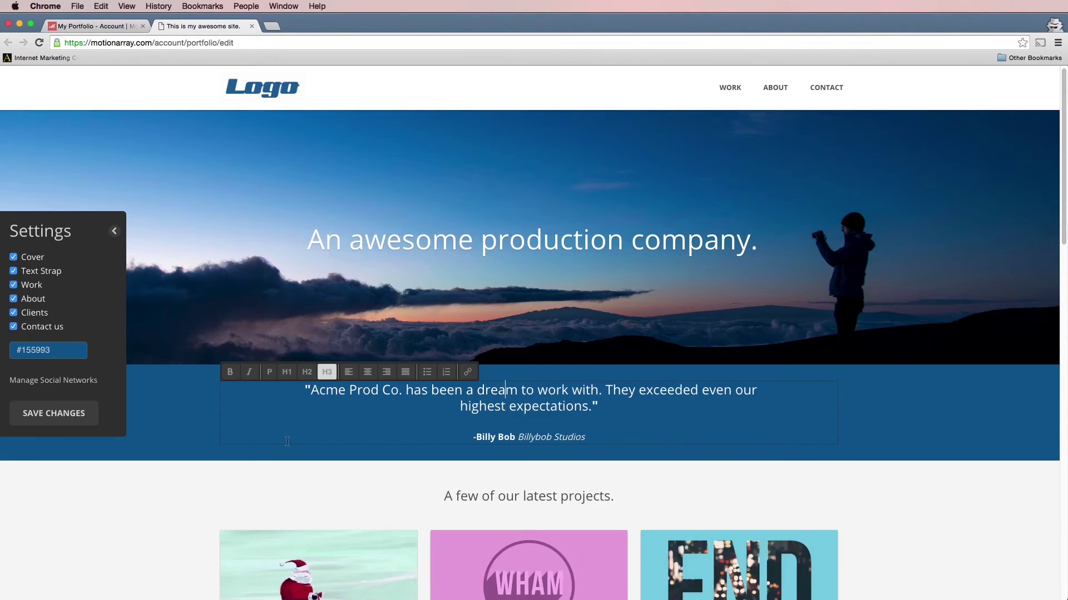
click(251, 472)
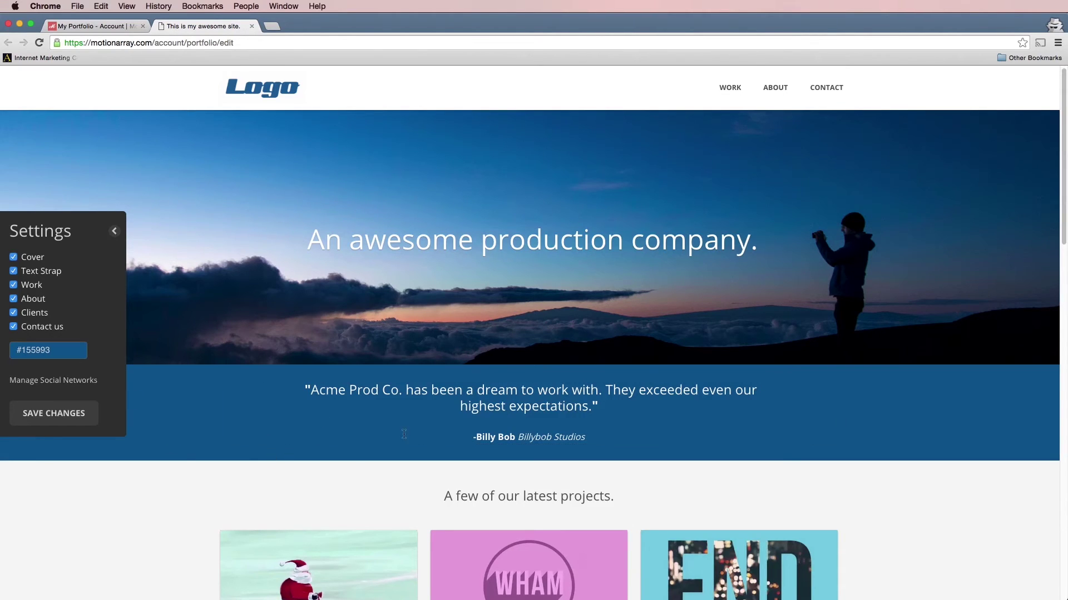
click(13, 271)
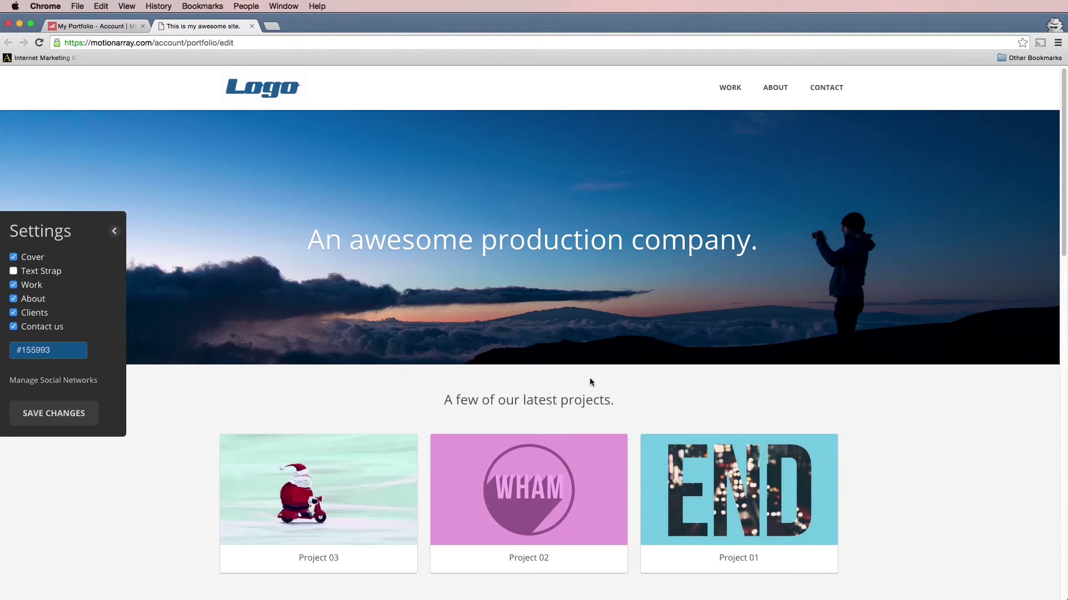
click(95, 424)
Step: Delete the three placeholder icons above On Time. Every Time., Collaborative Approach and Creative Culture in the About section
drag(1064, 220, 1066, 353)
mouse_move(356, 315)
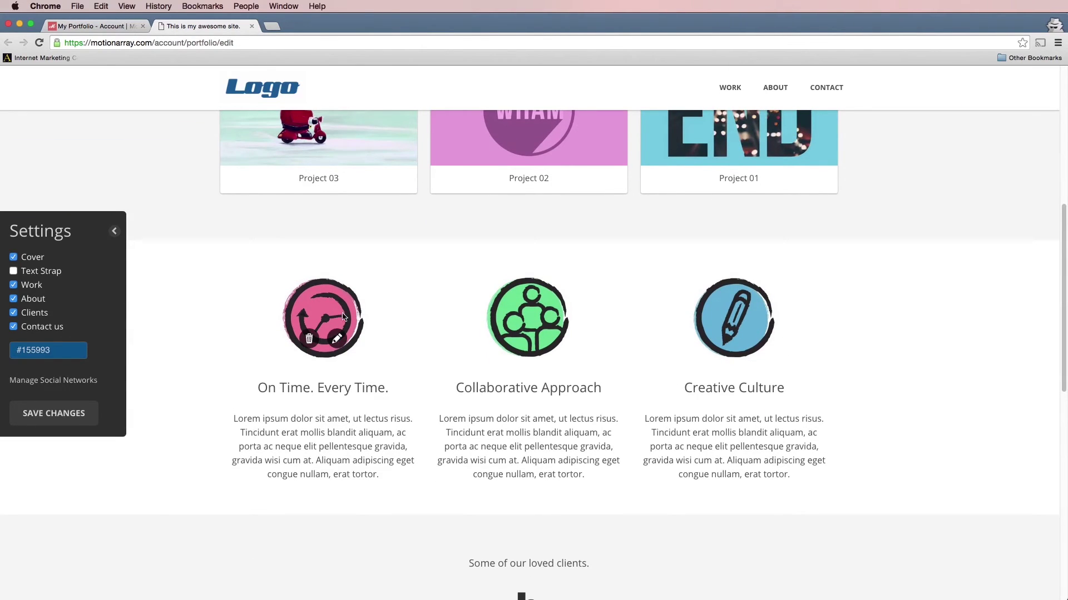
click(309, 339)
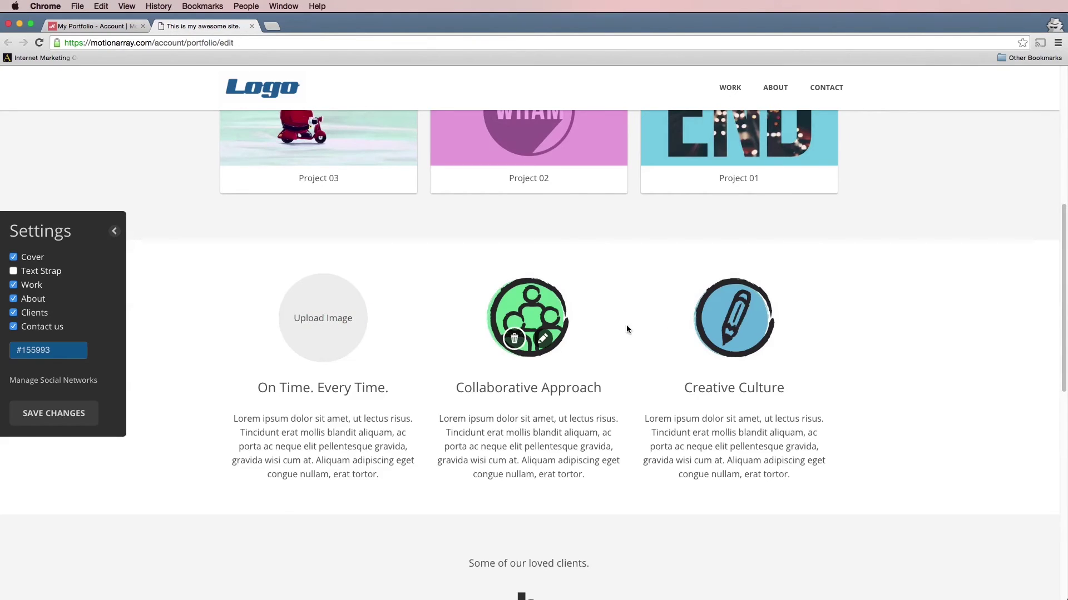
click(515, 339)
click(720, 339)
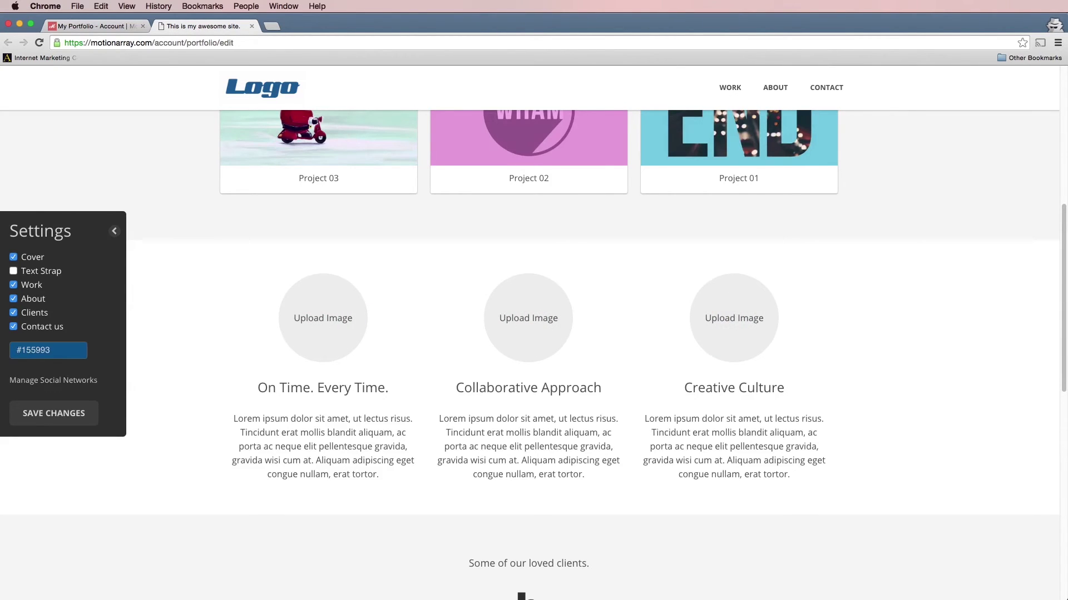
Step: From the Small Images folder in Finder, upload Small Image 05.jpeg above Collaborative Approach and Small Image 04.jpeg above On Time. Every Time
key(super+Tab)
click(716, 318)
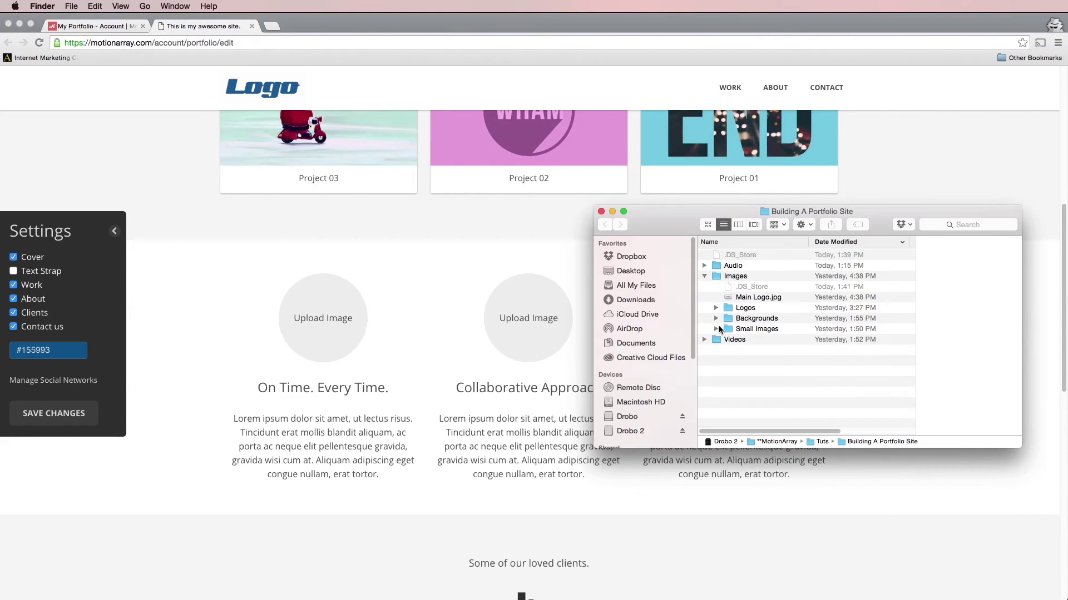
click(716, 328)
click(770, 339)
drag(774, 342, 528, 318)
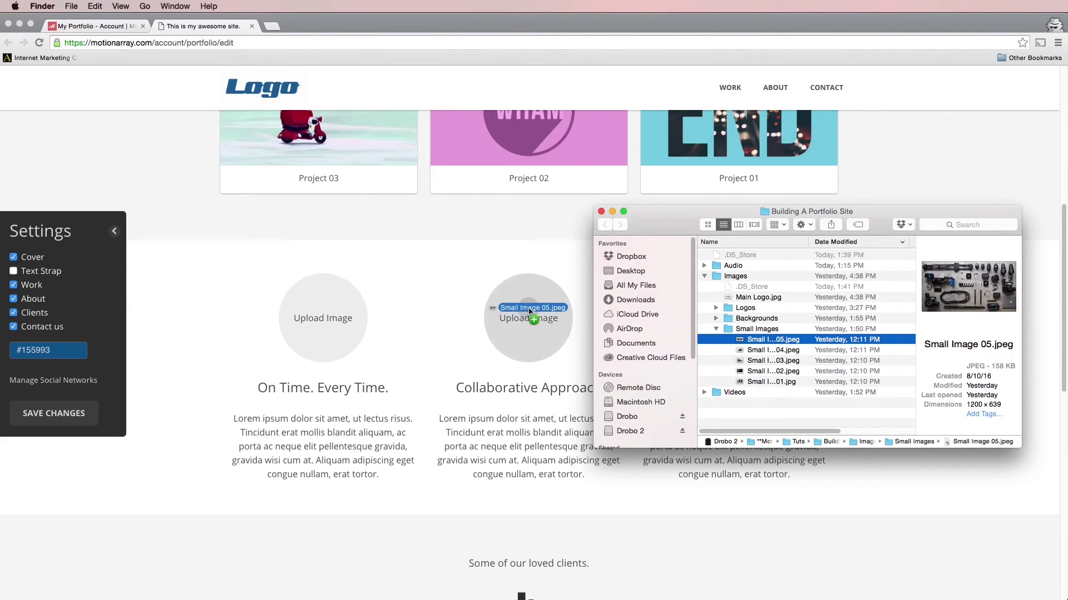
click(773, 350)
drag(776, 353, 323, 314)
Step: Move the Finder window off the Creative Culture column, upload Small Image 02.jpeg to its image slot, and close the Finder window
drag(649, 222, 709, 170)
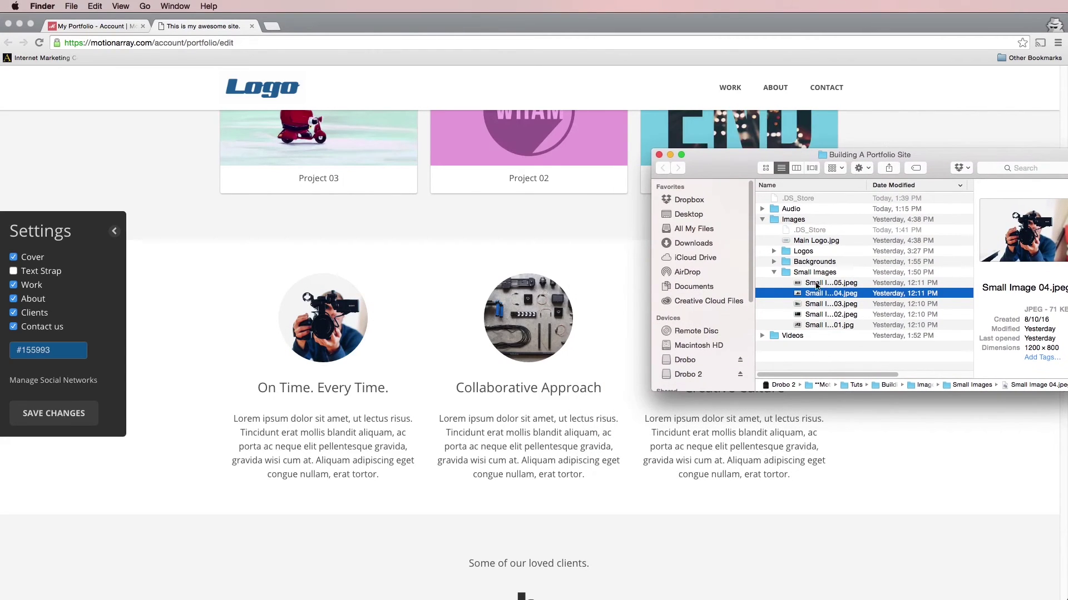
drag(881, 148, 398, 63)
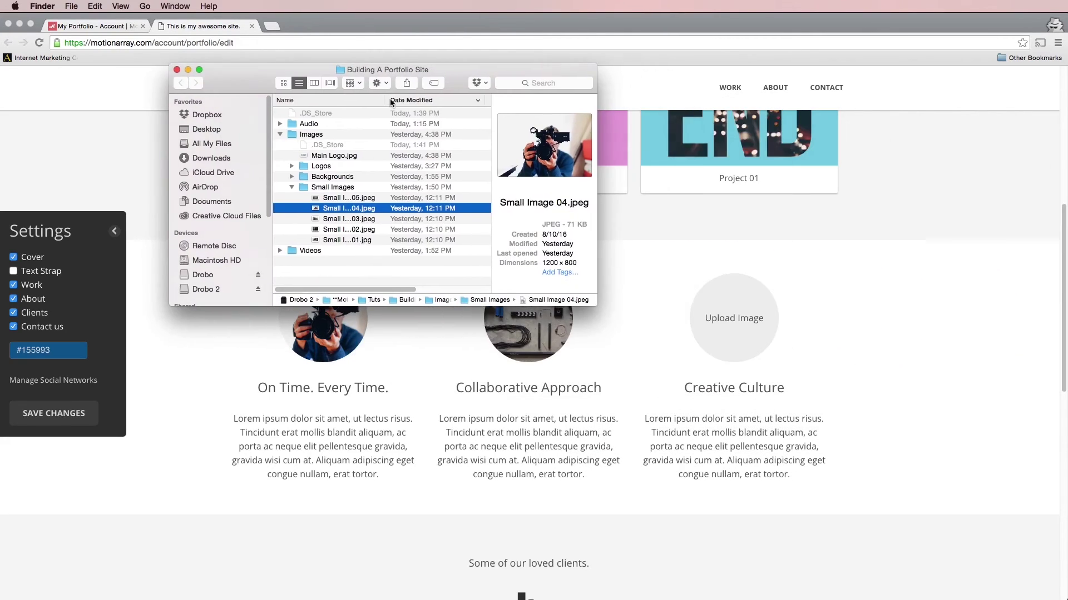
click(351, 230)
drag(346, 231, 719, 316)
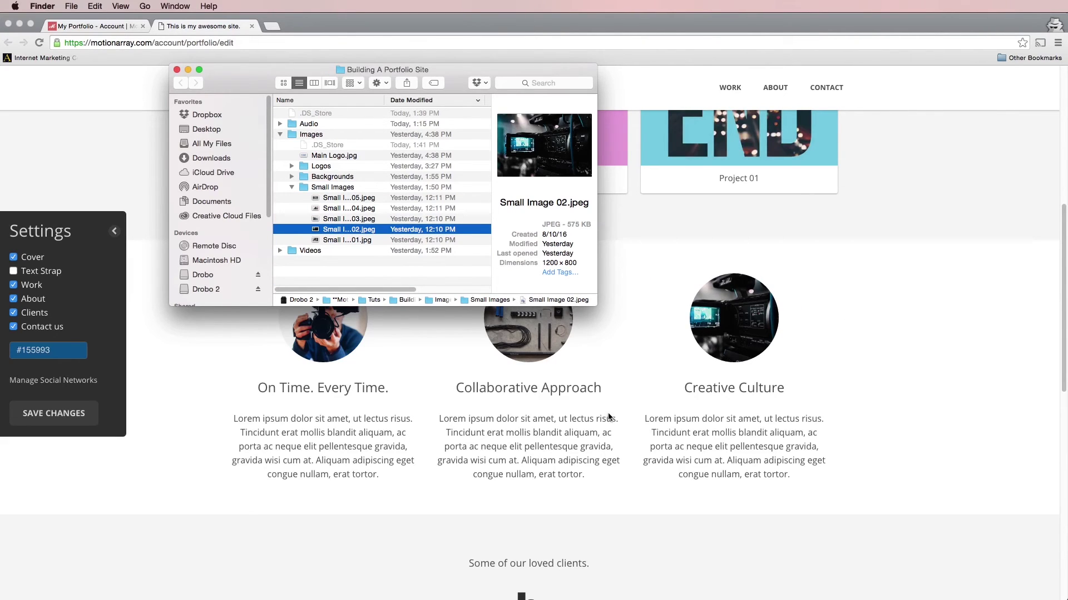
click(177, 70)
Step: Place the text cursor in each of the three About column headings to inspect their text formatting options
click(348, 389)
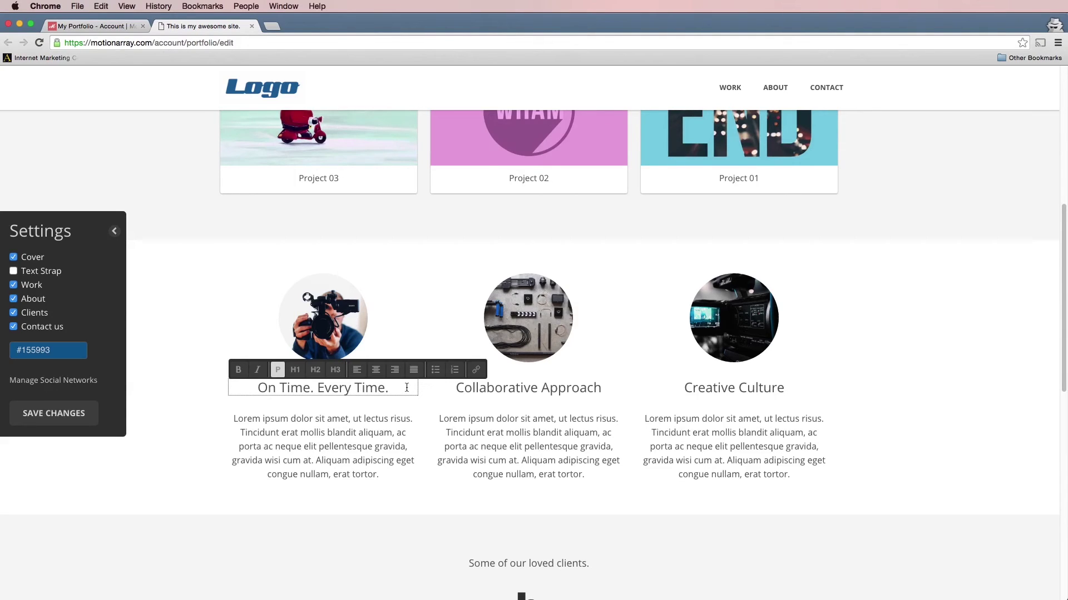
click(489, 388)
click(735, 387)
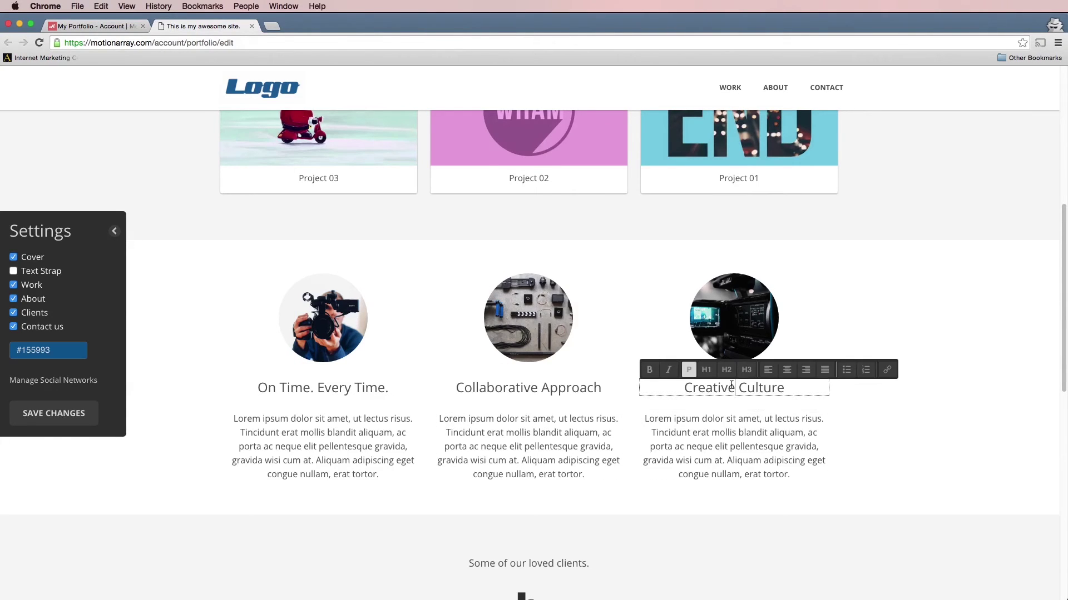
click(433, 349)
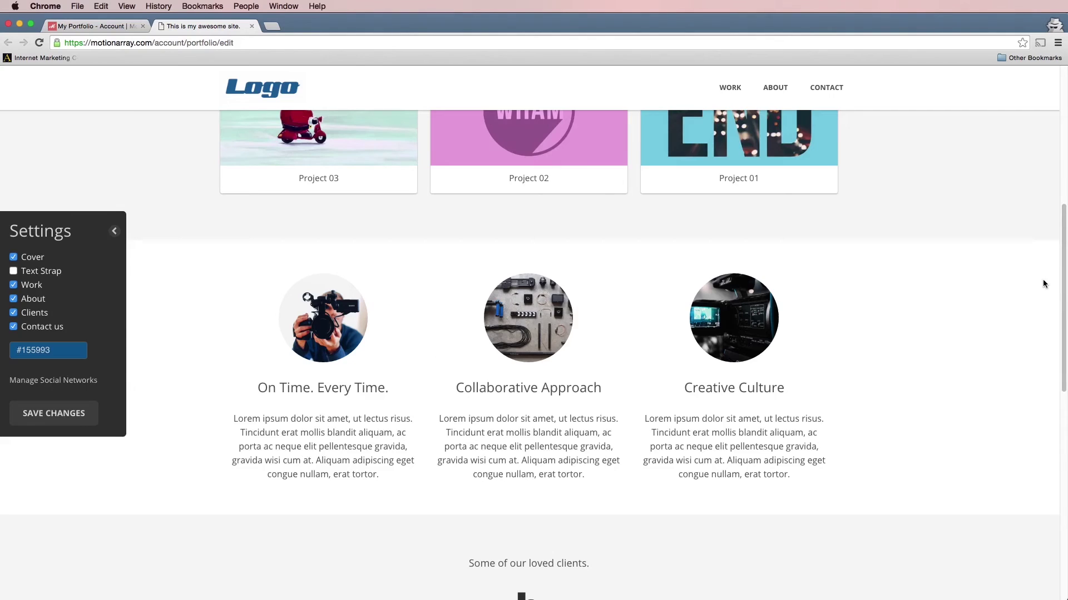
Step: Delete all five placeholder client logos, from Loca Cola through Macrohard, in the Clients section
scroll(1060, 312, down, 5)
scroll(1059, 328, down, 3)
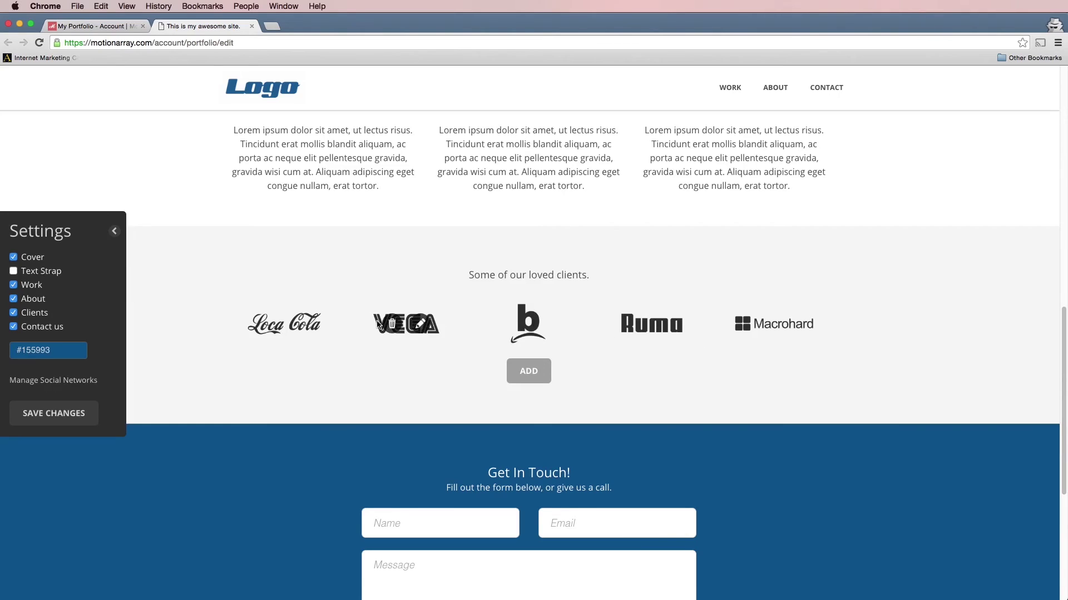
click(269, 325)
click(331, 324)
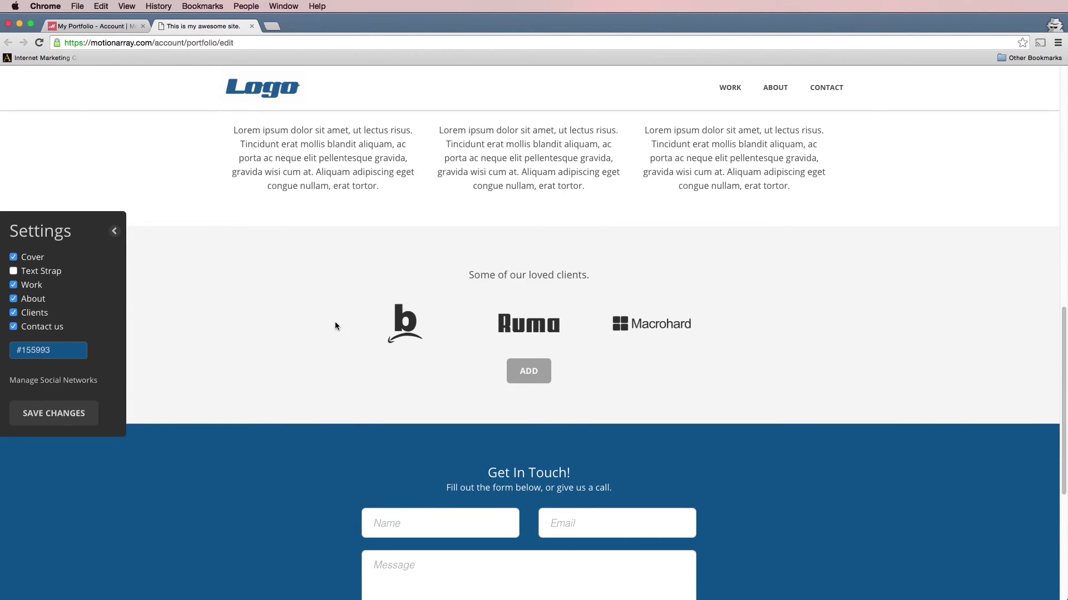
click(396, 323)
click(457, 323)
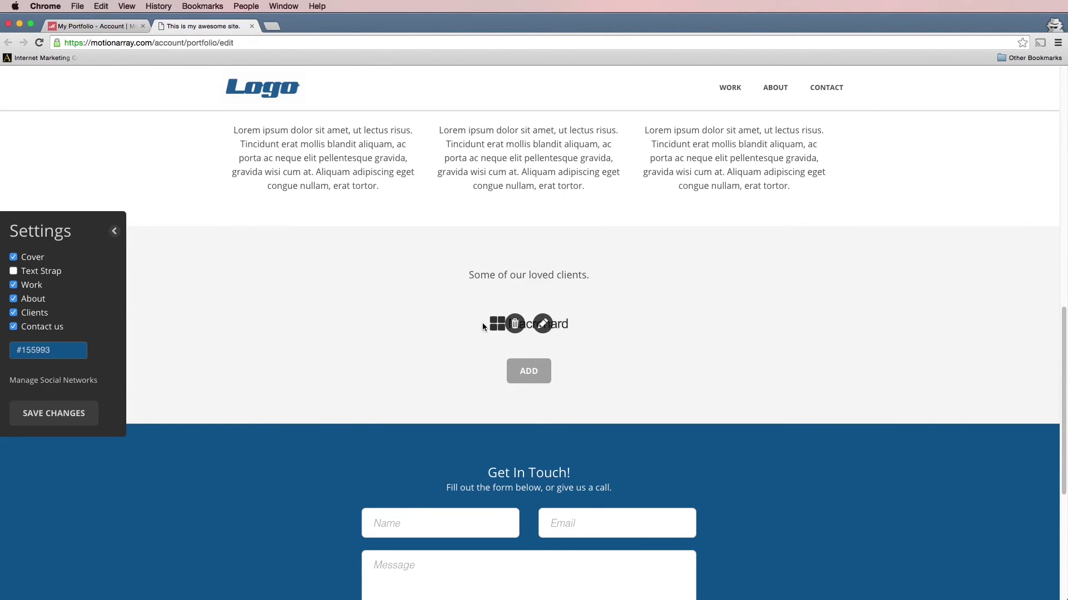
click(512, 323)
Step: Add five empty image slots under the "Some of our loved clients." heading
click(524, 313)
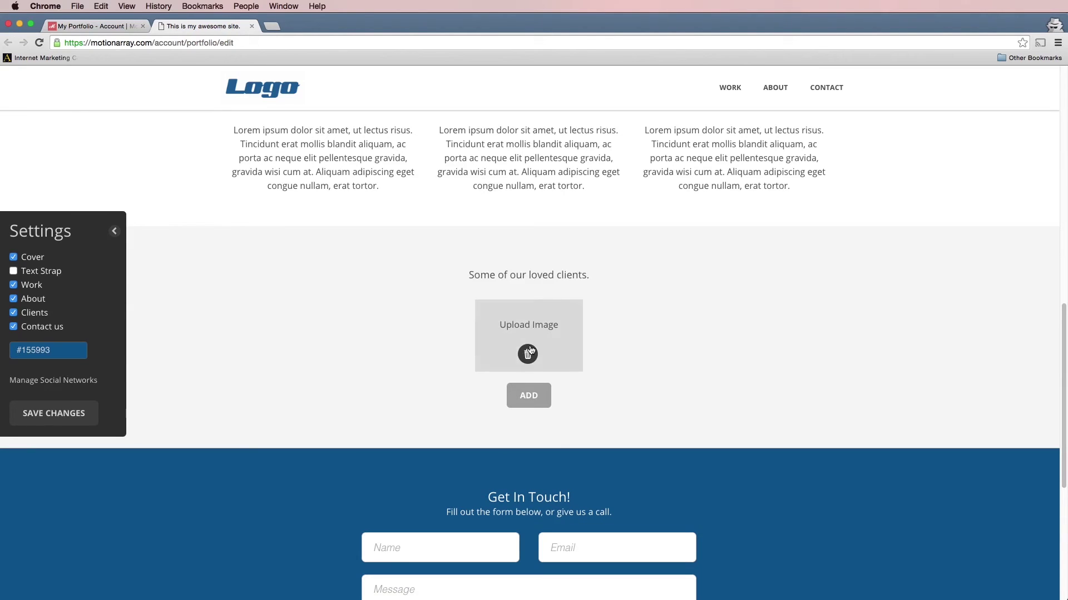
triple_click(526, 399)
click(526, 399)
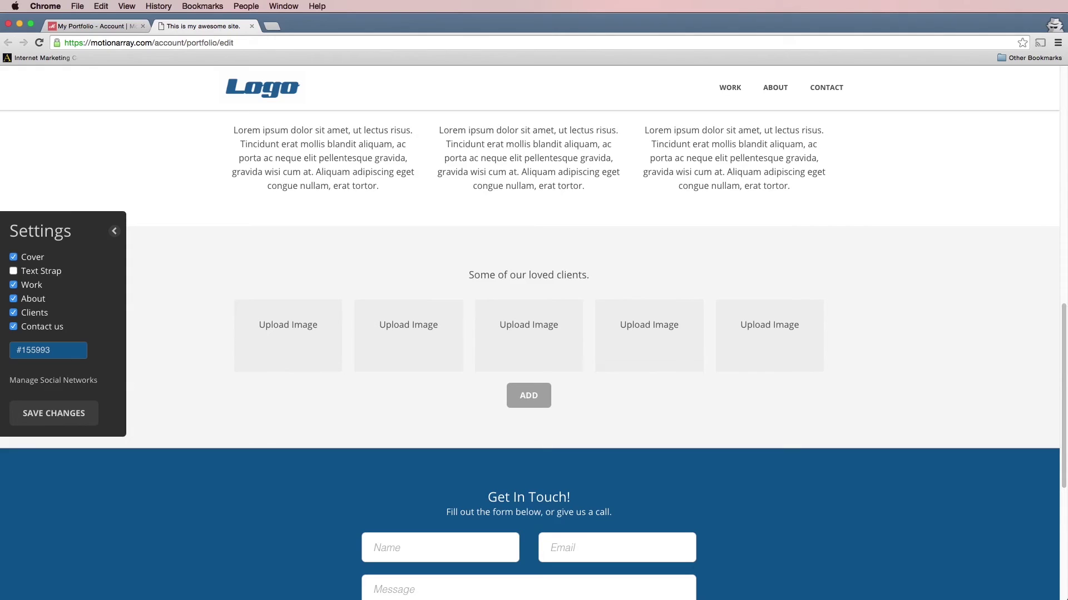
Step: Upload 1 Cur.png, 2 Rad.png, 3 O.png, 4 Z.png and 5 RT.png into the five client slots in order and save the site changes
key(super+Tab)
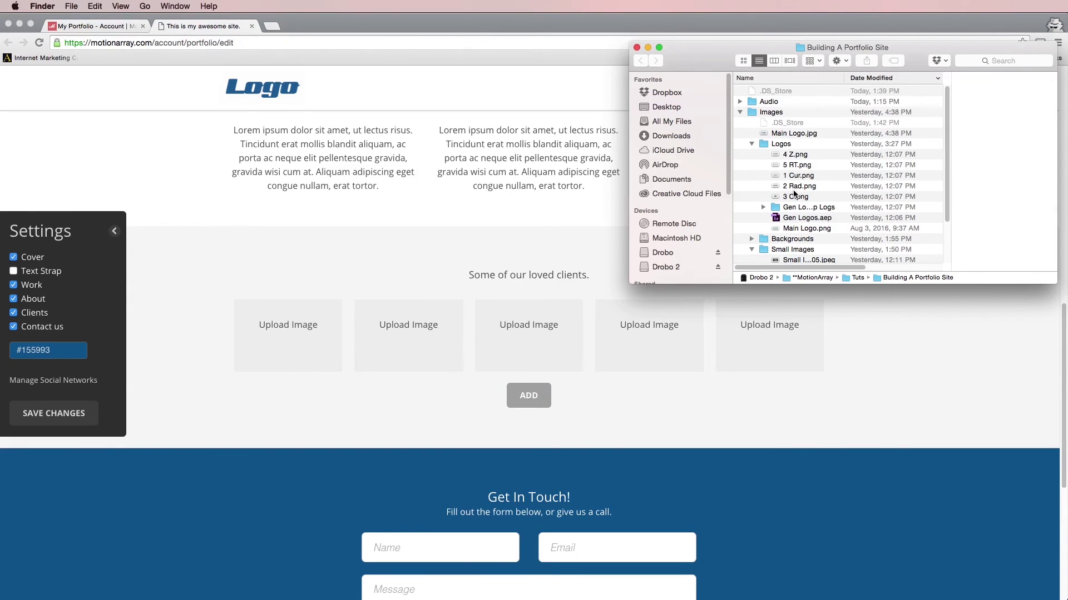
drag(799, 177, 305, 323)
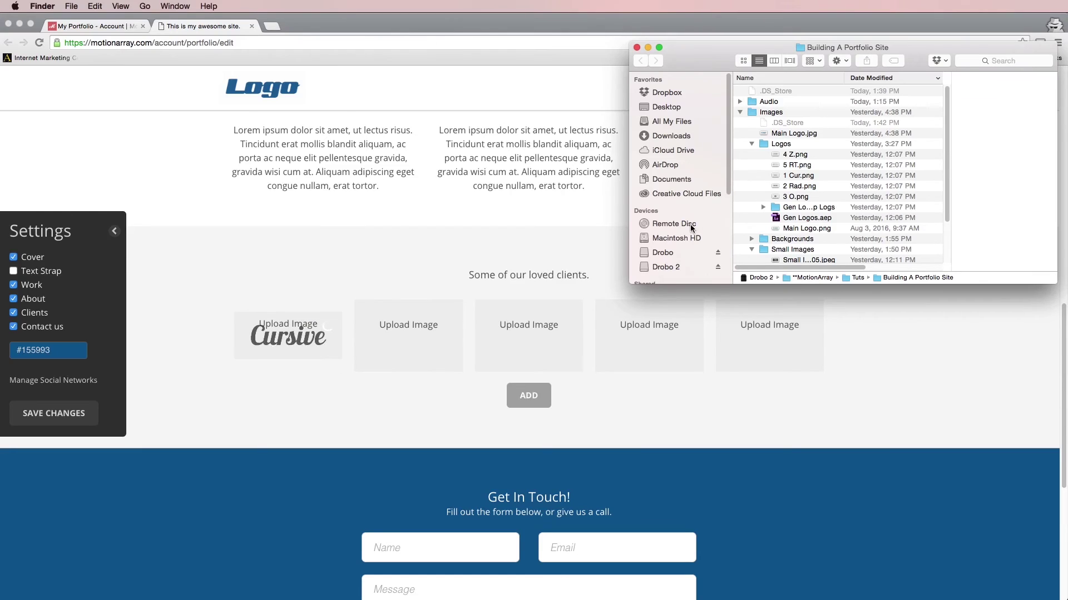
drag(796, 185, 429, 334)
drag(796, 197, 528, 332)
drag(796, 155, 675, 334)
mouse_move(795, 165)
mouse_down()
mouse_move(786, 322)
mouse_move(791, 167)
mouse_up()
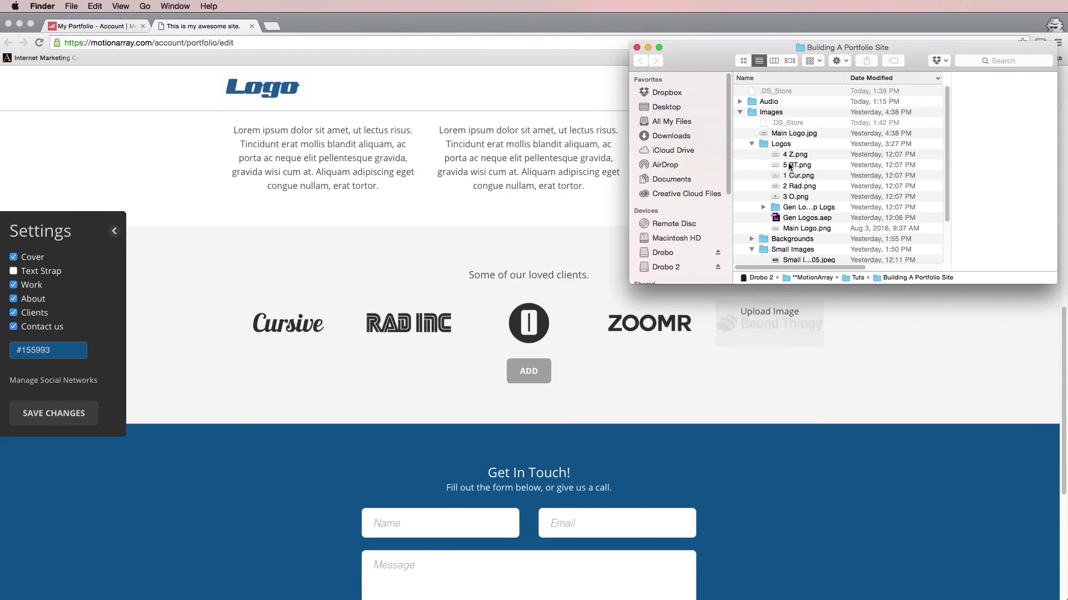
click(449, 213)
click(55, 424)
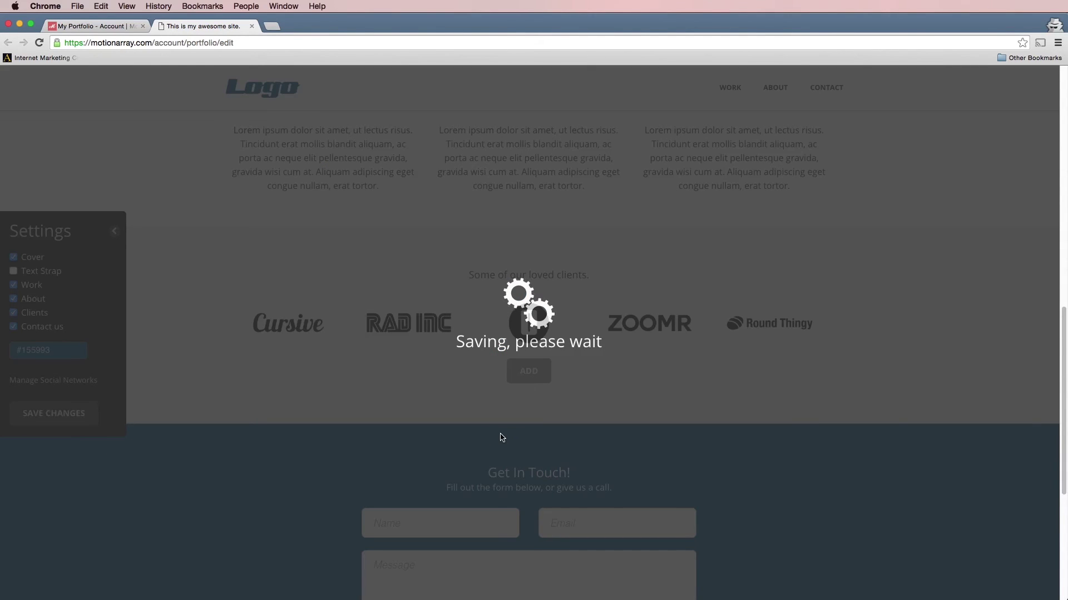
Step: Change the bold company name in the footer's address block to "My Awesome Co." and save the site changes
scroll(1039, 478, down, 8)
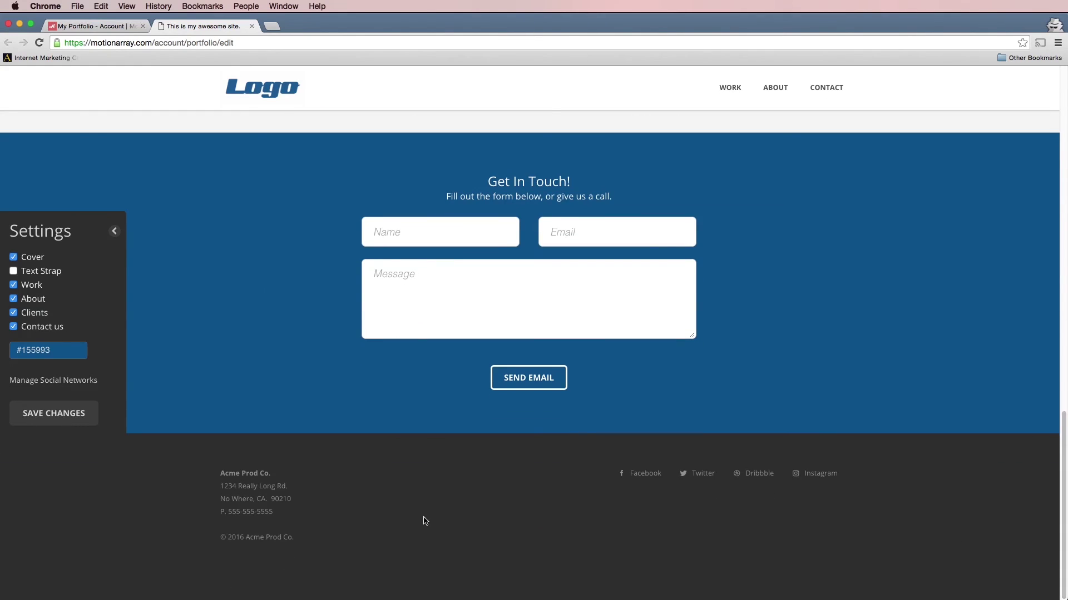
drag(271, 473, 208, 476)
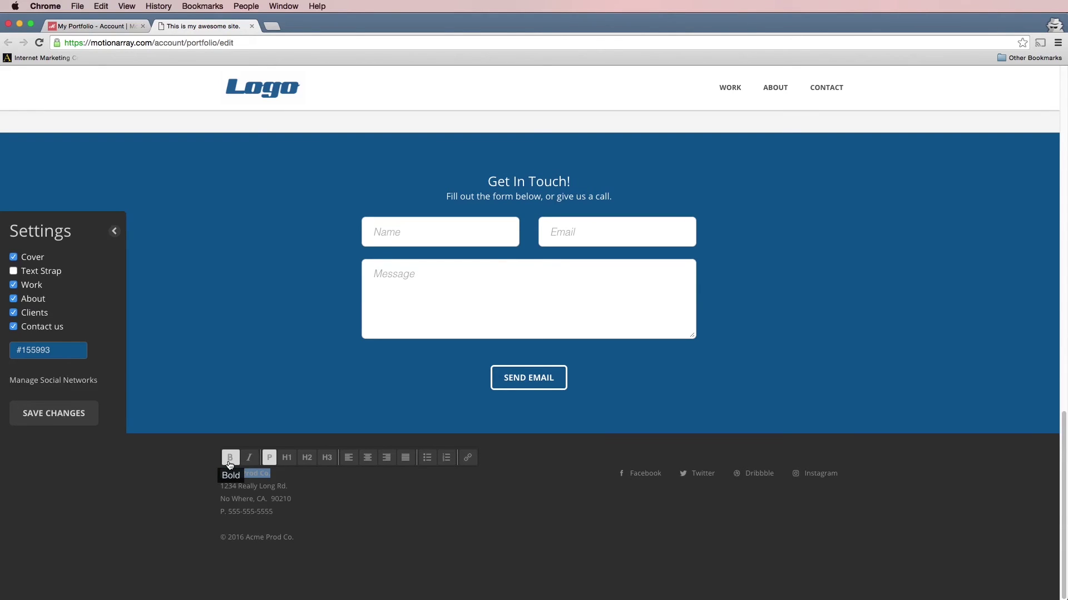
text(My Aweso)
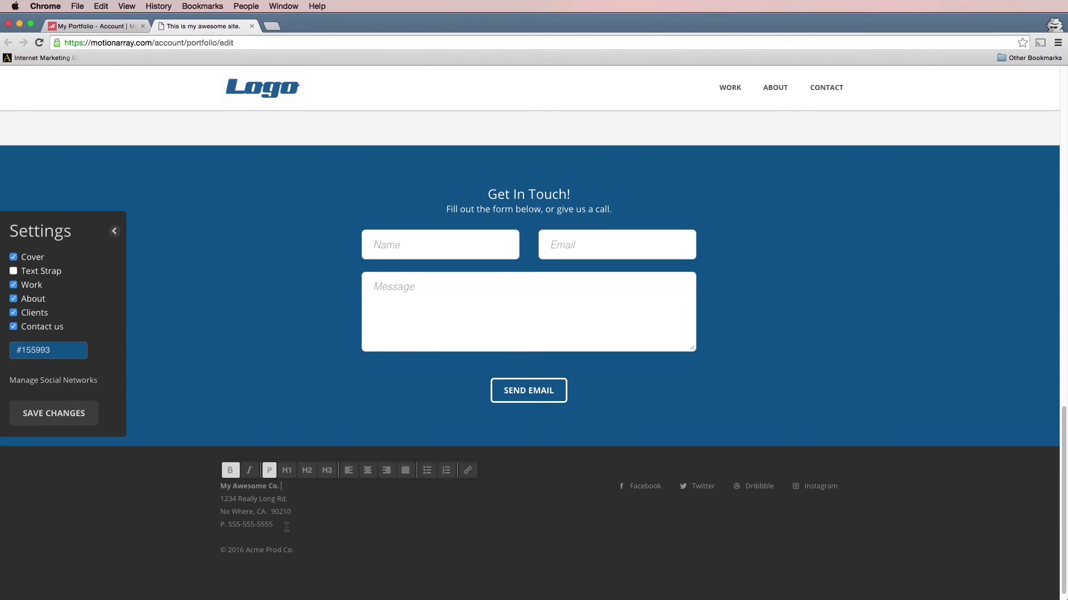
click(130, 527)
click(70, 417)
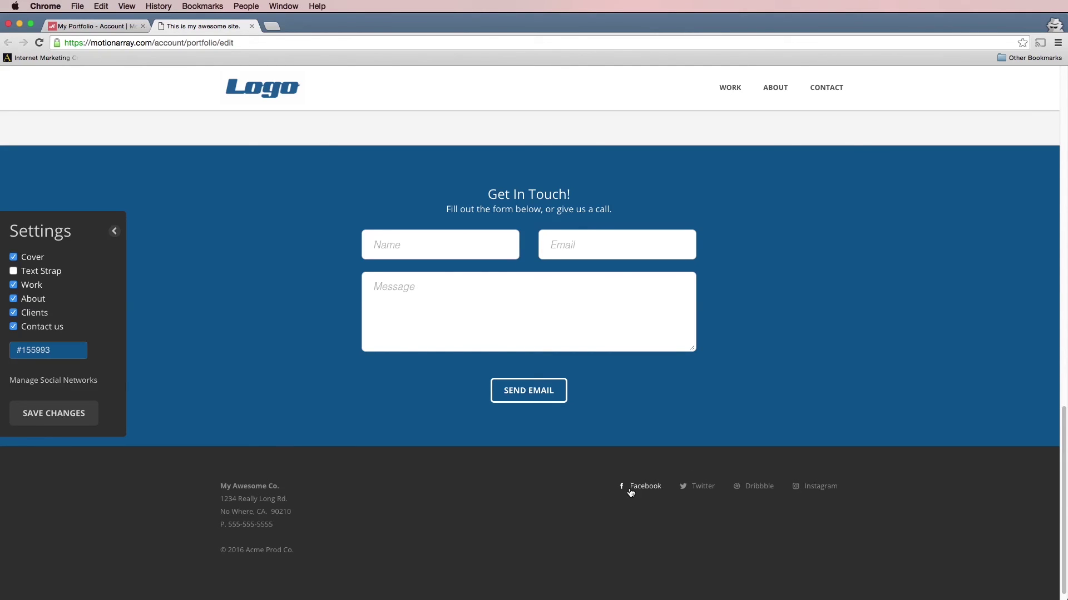
Step: Review the link fields in the Social Networks settings, including Facebook, Twitter, Dribbble, Instagram, Youtube and Vimeo, and close the dialog
click(41, 382)
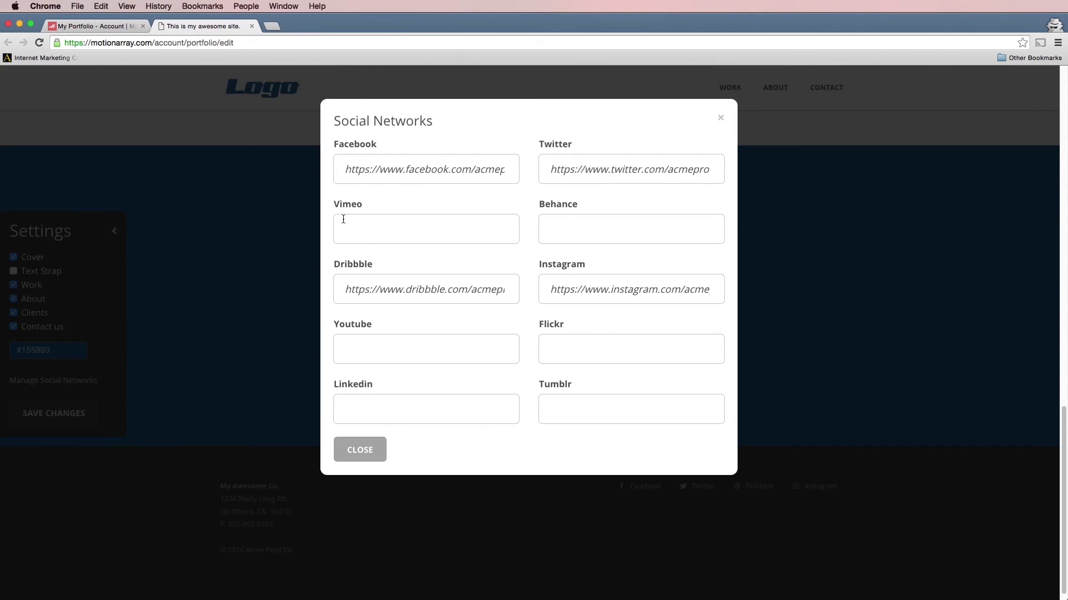
drag(352, 170, 534, 178)
key(Tab)
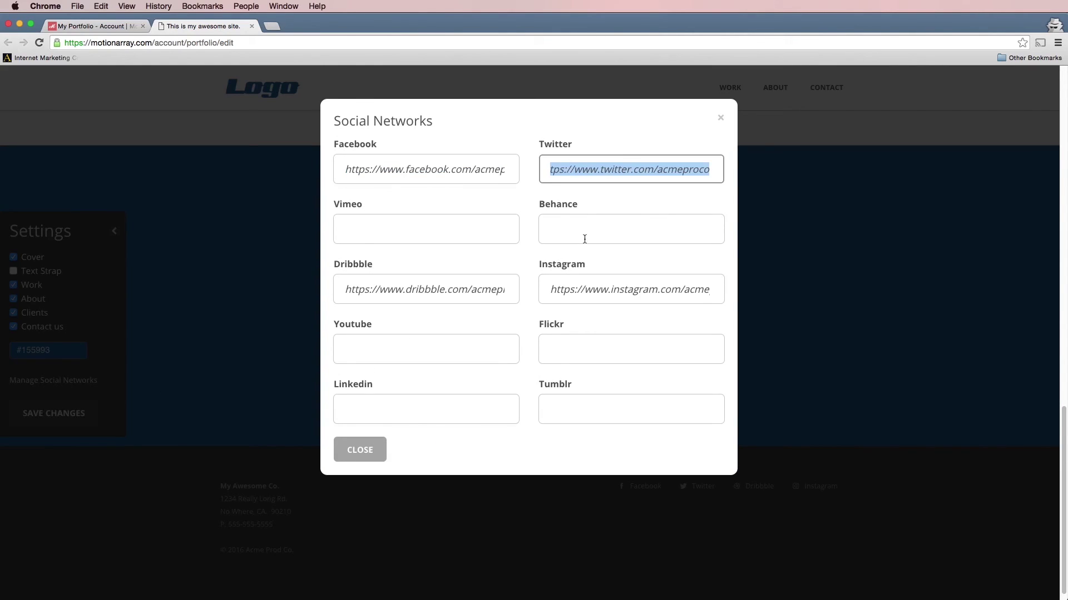
drag(546, 284, 656, 289)
drag(343, 289, 421, 257)
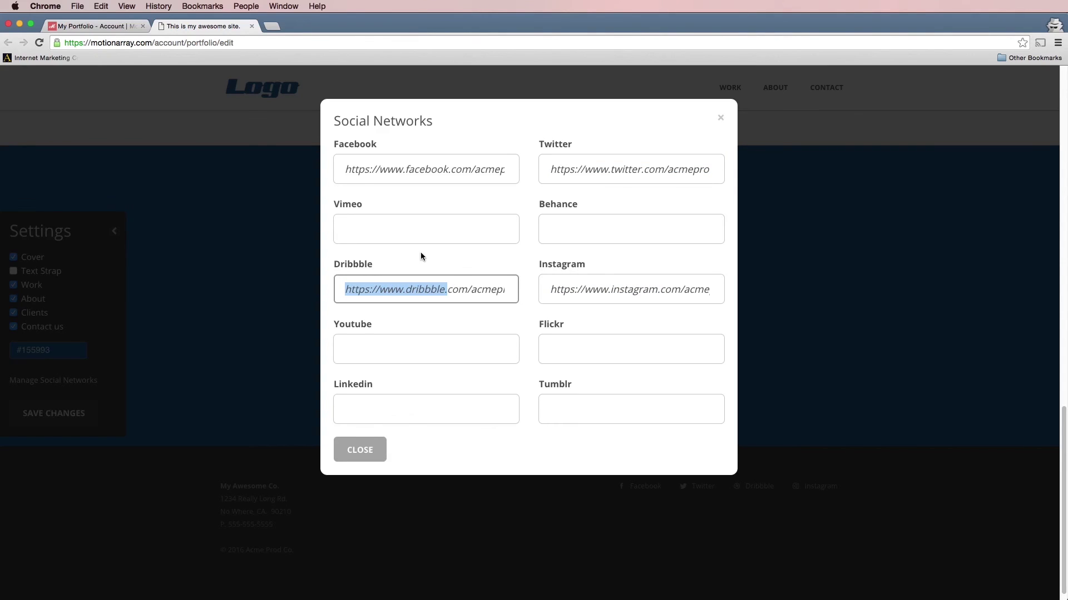
click(589, 226)
click(609, 350)
click(429, 336)
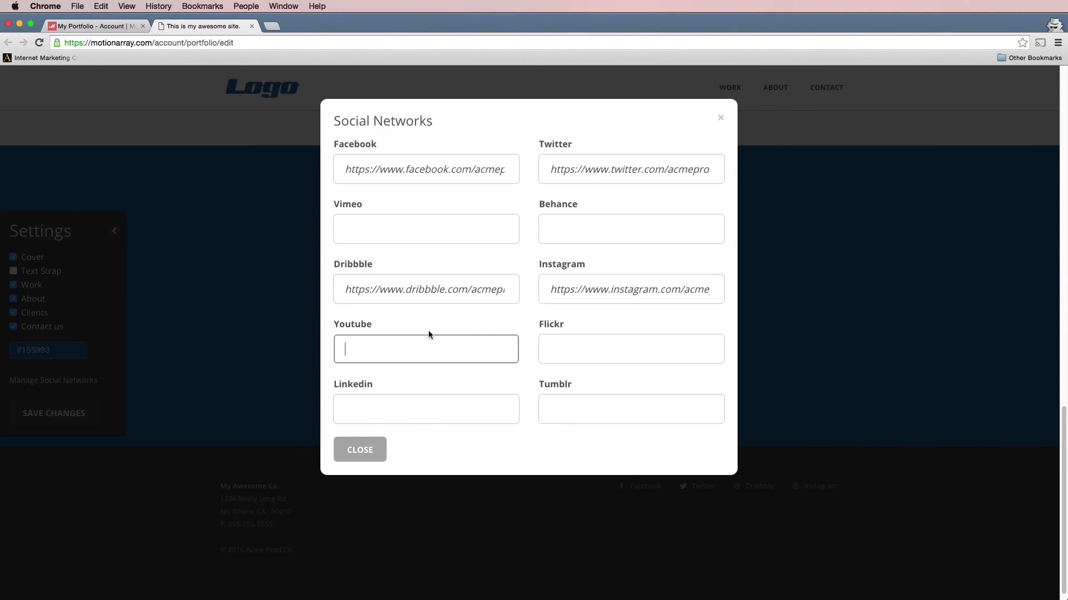
click(365, 230)
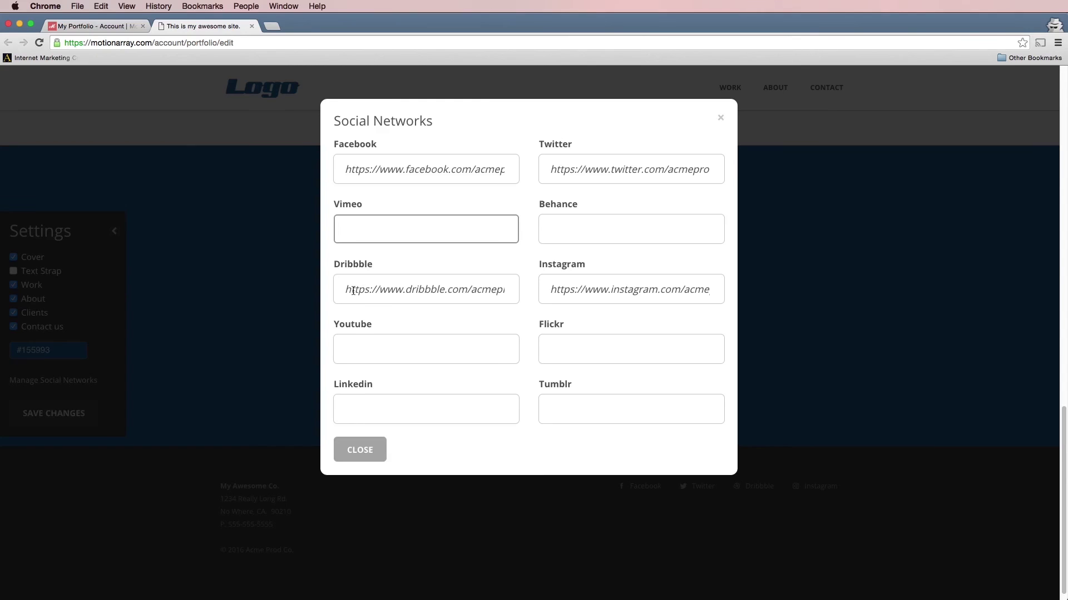
click(366, 447)
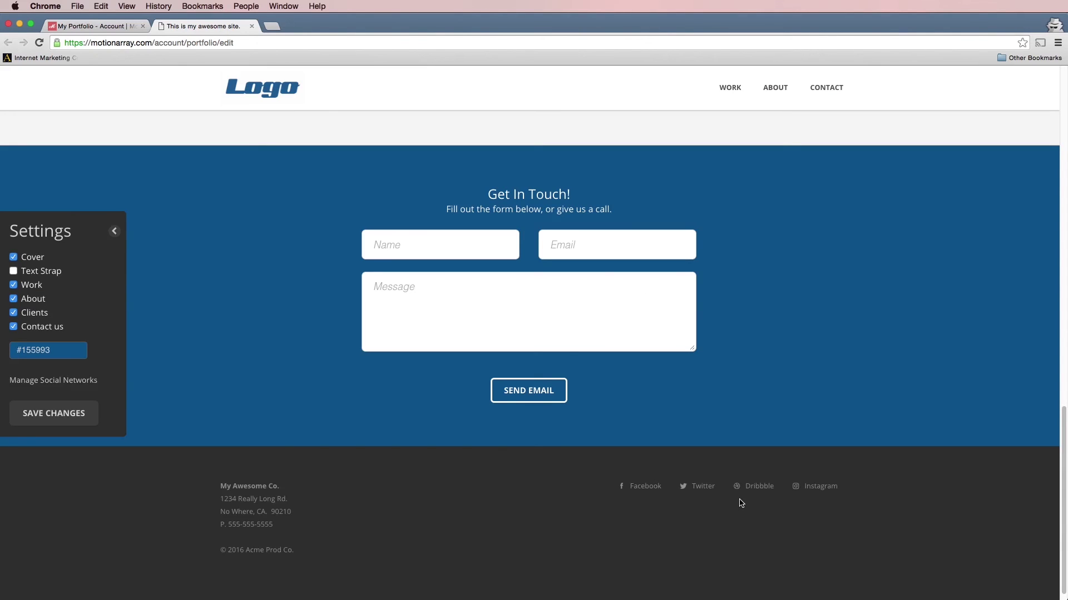
Step: Open the Project 03 page from the latest projects, pause its video, and view the description below it
scroll(710, 528, up, 20)
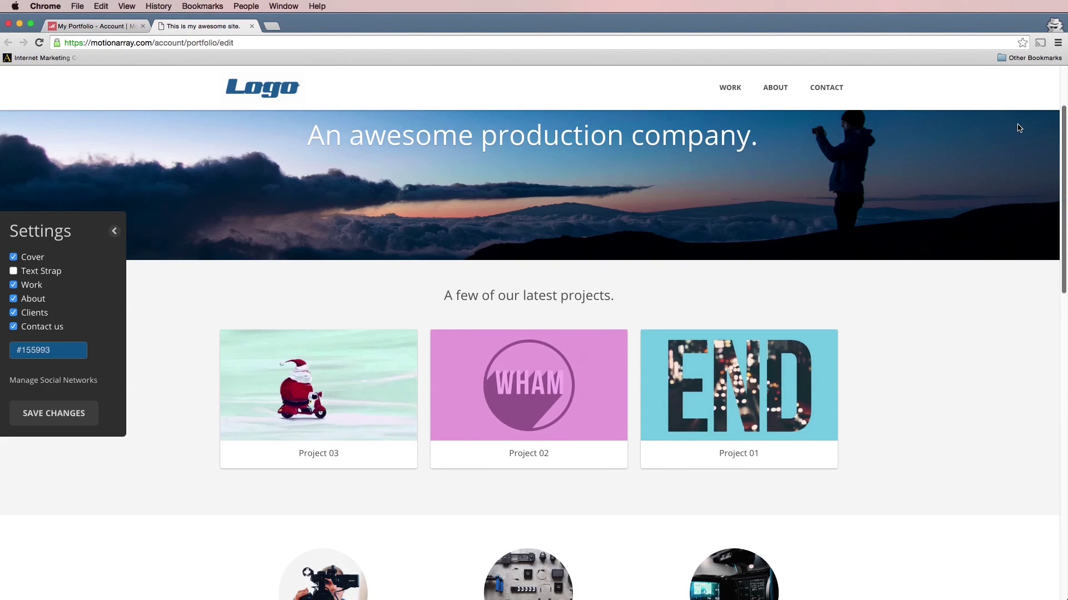
mouse_move(324, 451)
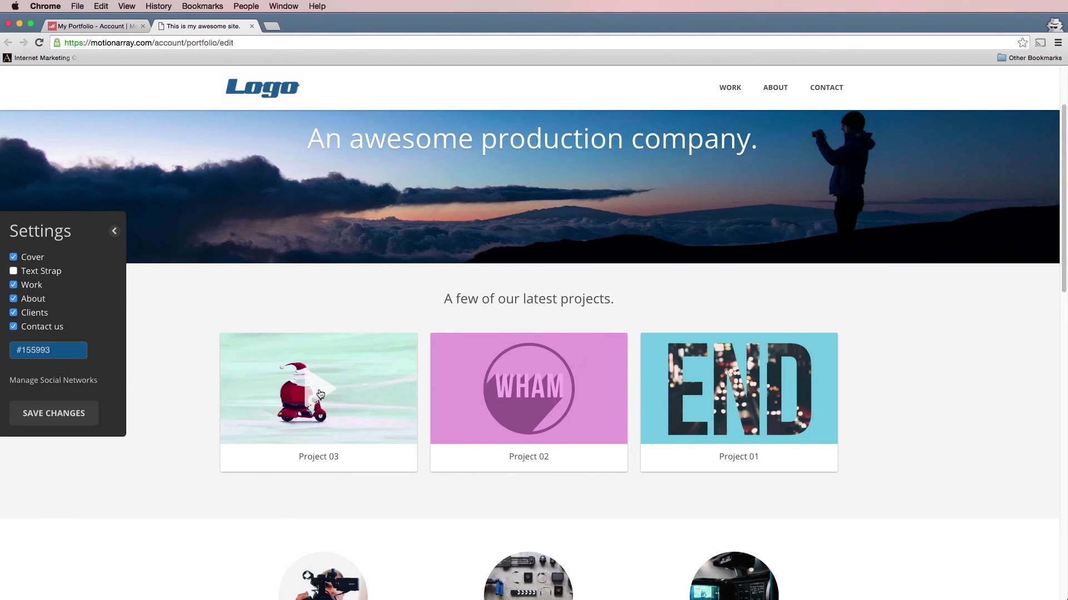
click(319, 461)
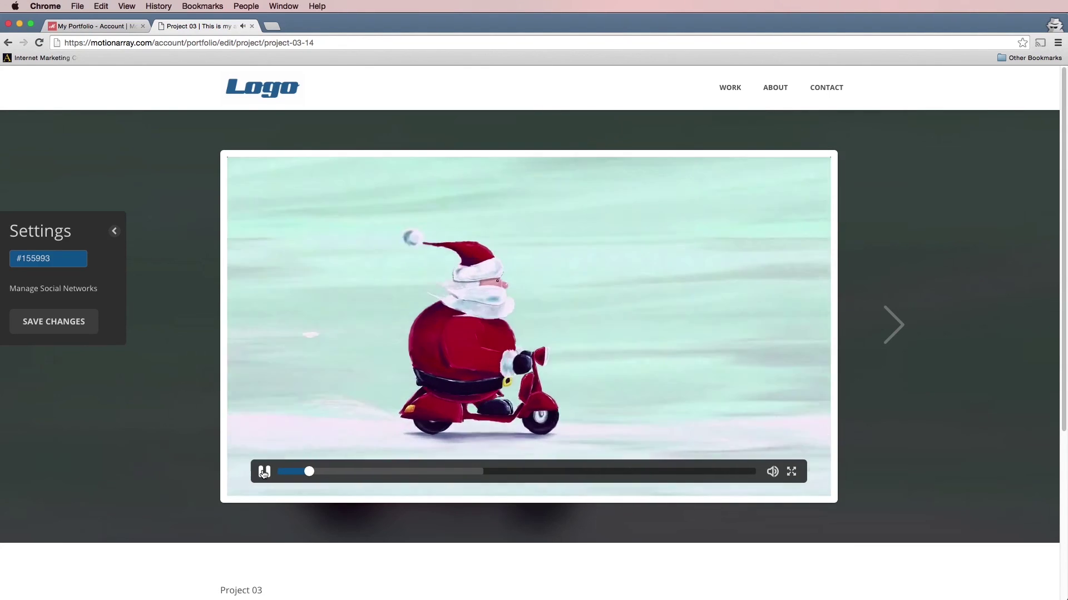
click(263, 473)
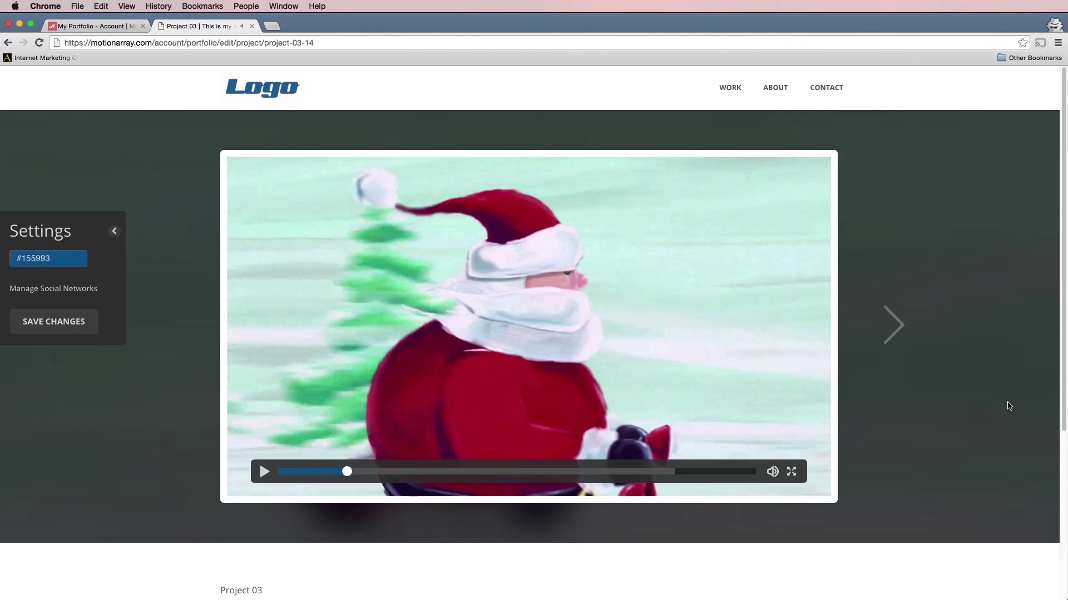
scroll(755, 348, down, 3)
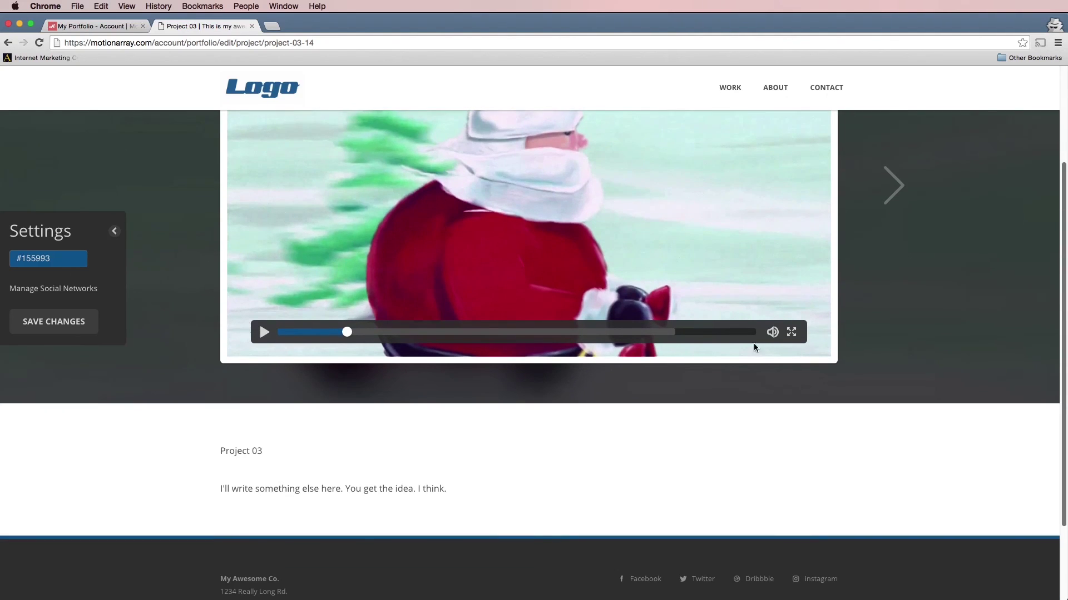
Step: Format the "Project 03" line in the description below the video as a bold H3 heading and save the site changes
click(293, 451)
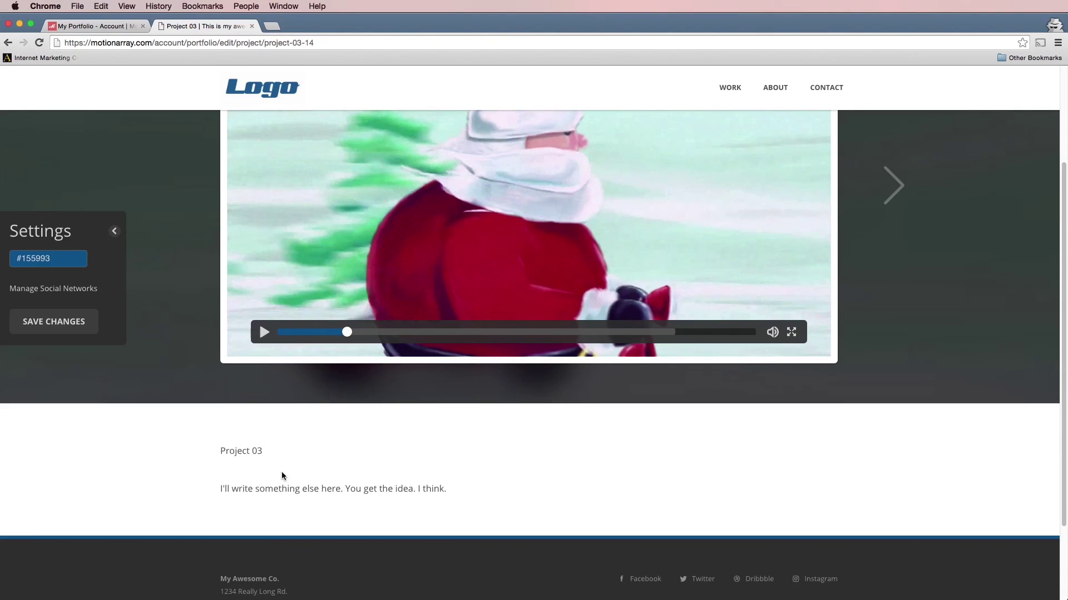
triple_click(234, 450)
click(327, 435)
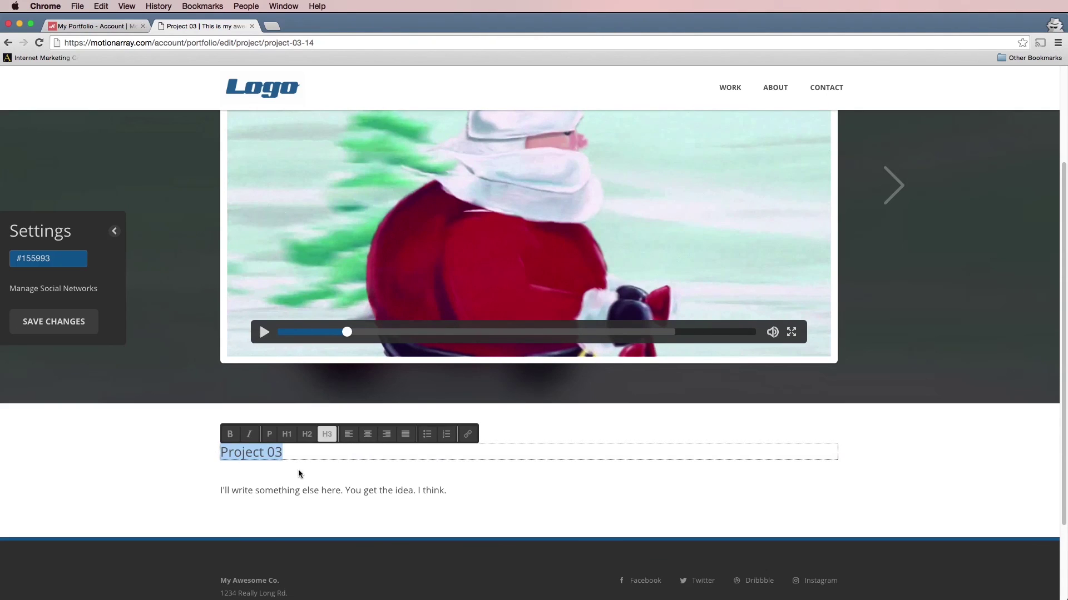
click(230, 435)
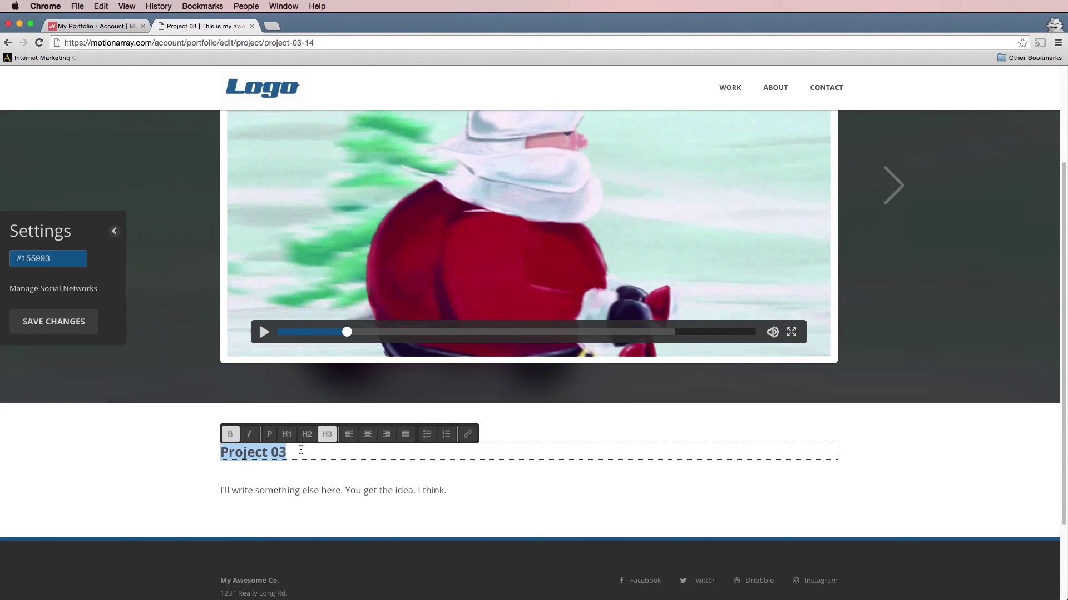
click(445, 574)
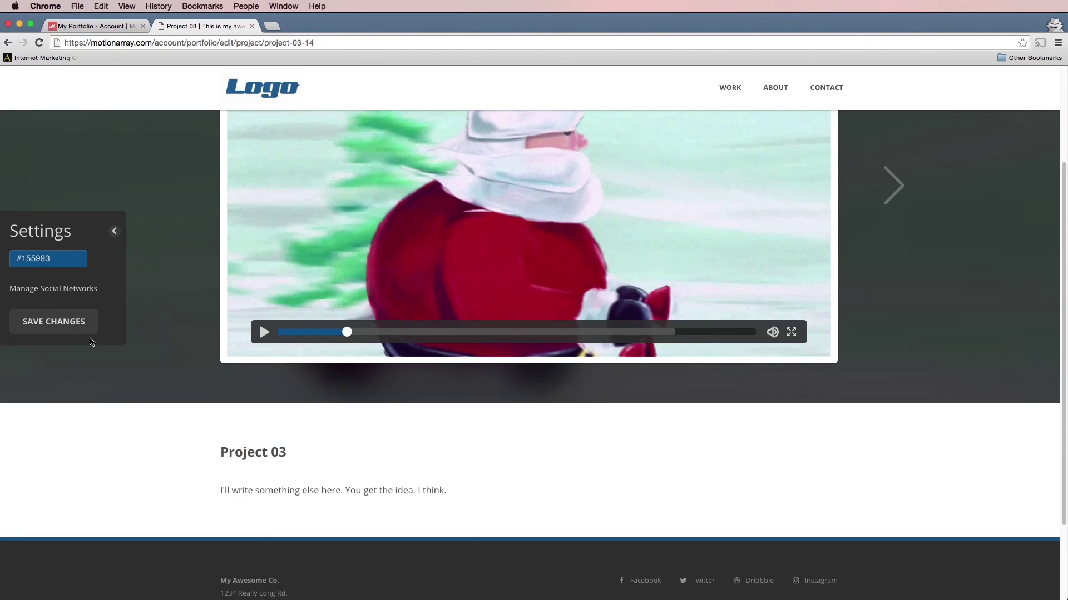
click(86, 330)
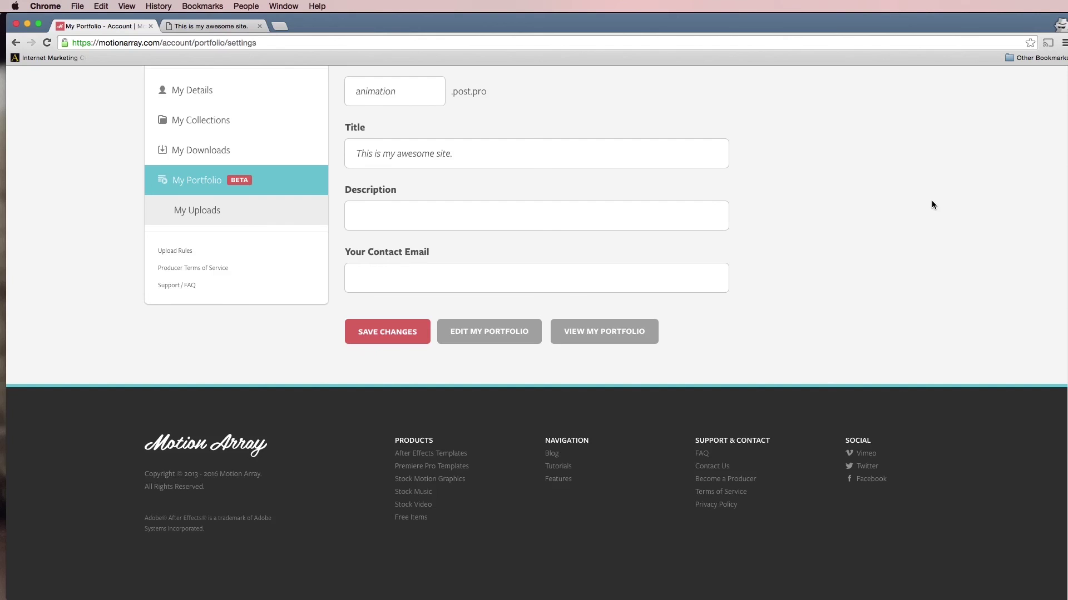
Step: View the published portfolio site from the portfolio settings page and adjust the browser window around its home page
click(602, 340)
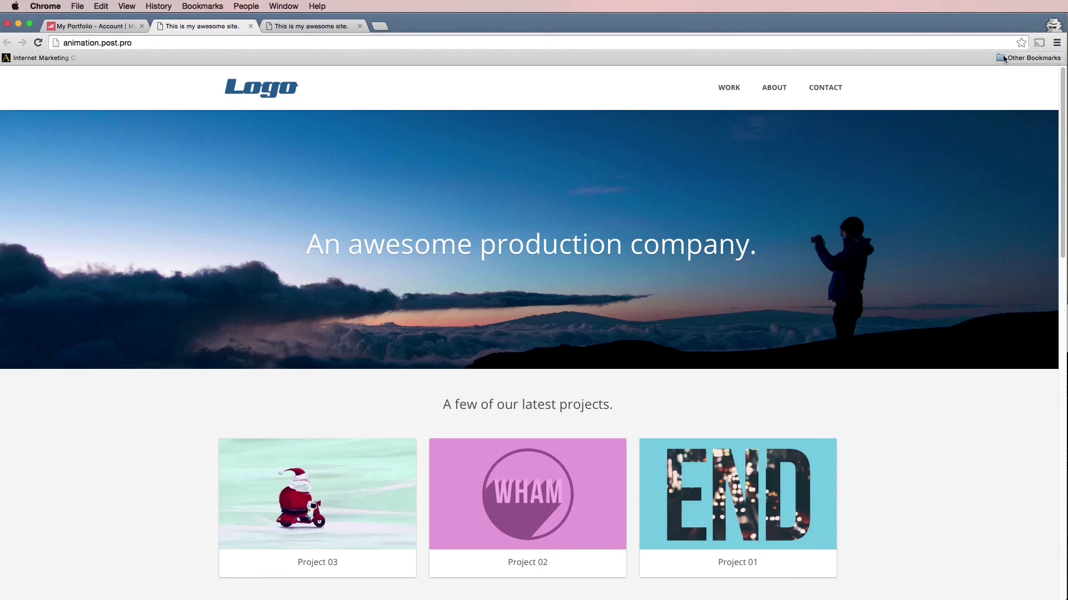
drag(1059, 82, 994, 59)
drag(850, 28, 854, 21)
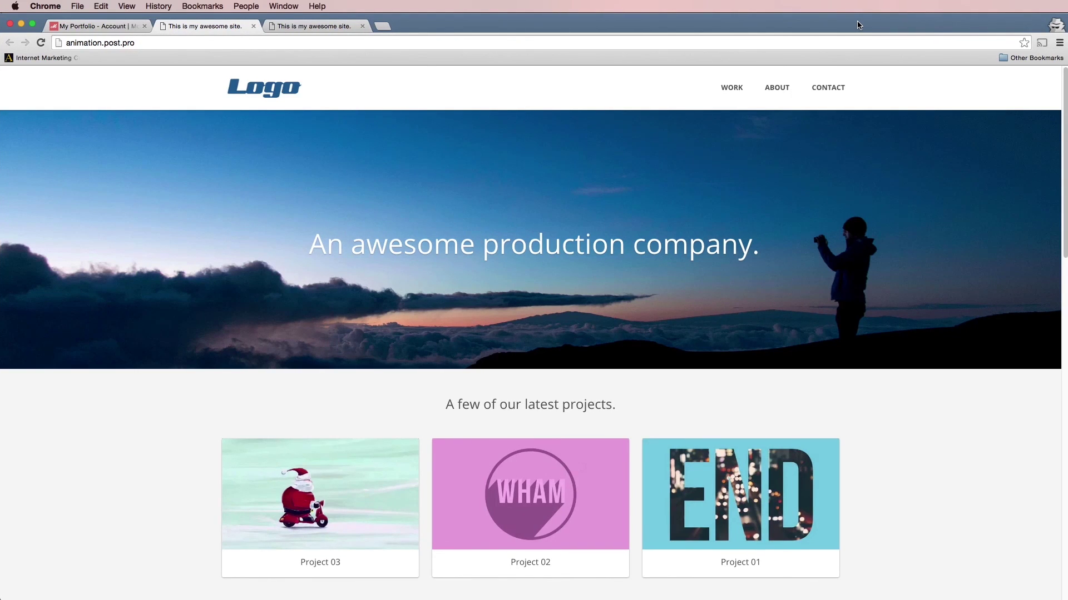